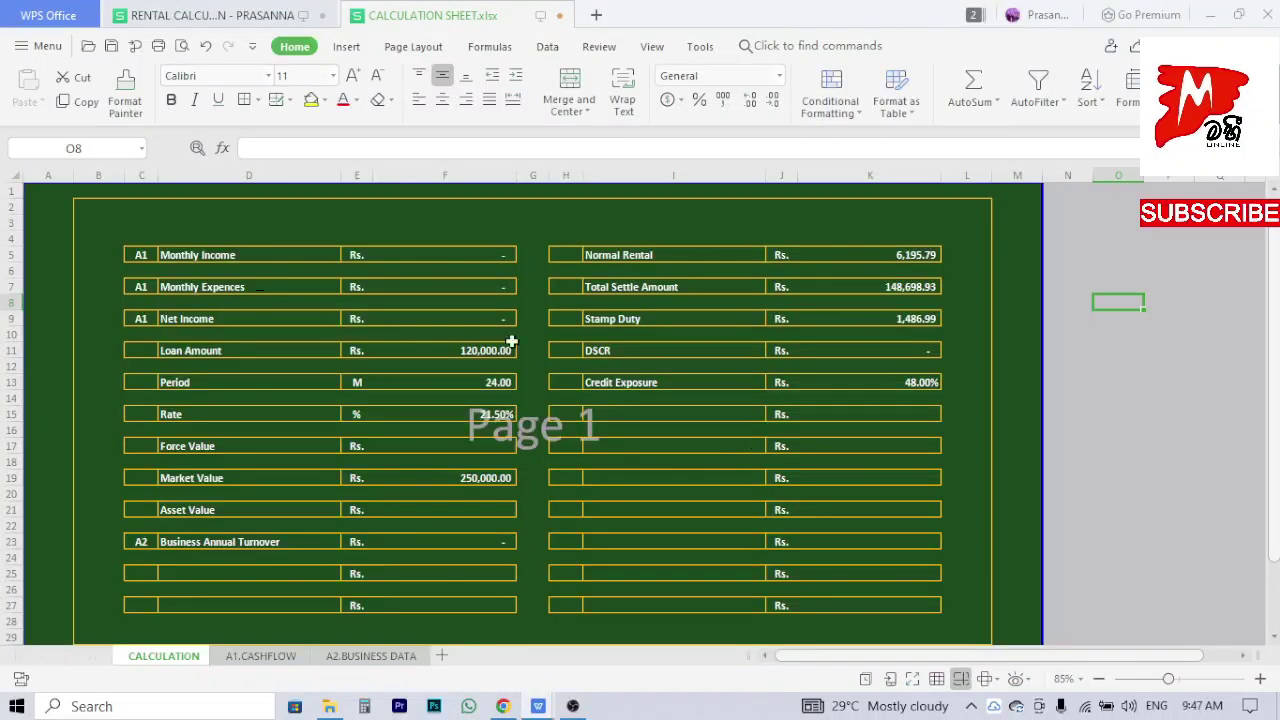
Enter =NOW() in merged cell C3 so it shows the date Saturday, January 20, 2024
{"action": "left_click", "coordinate": [169, 221]}
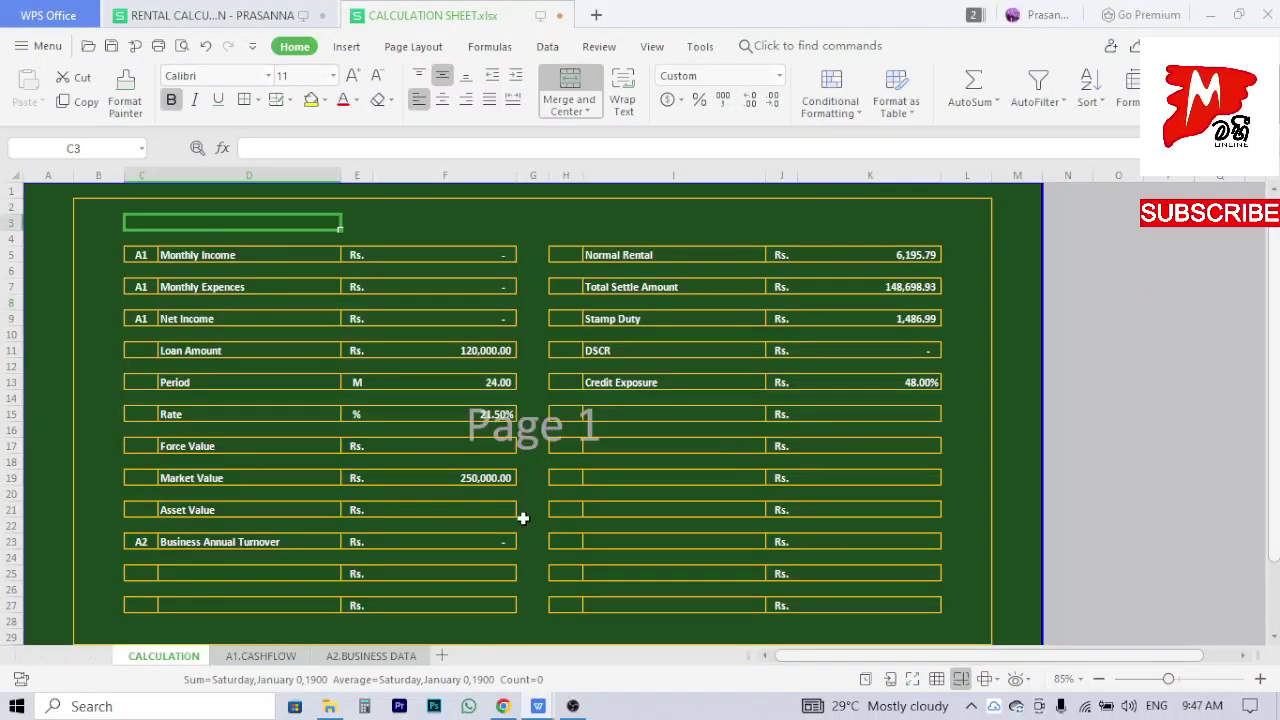
{"action": "type", "text": "="}
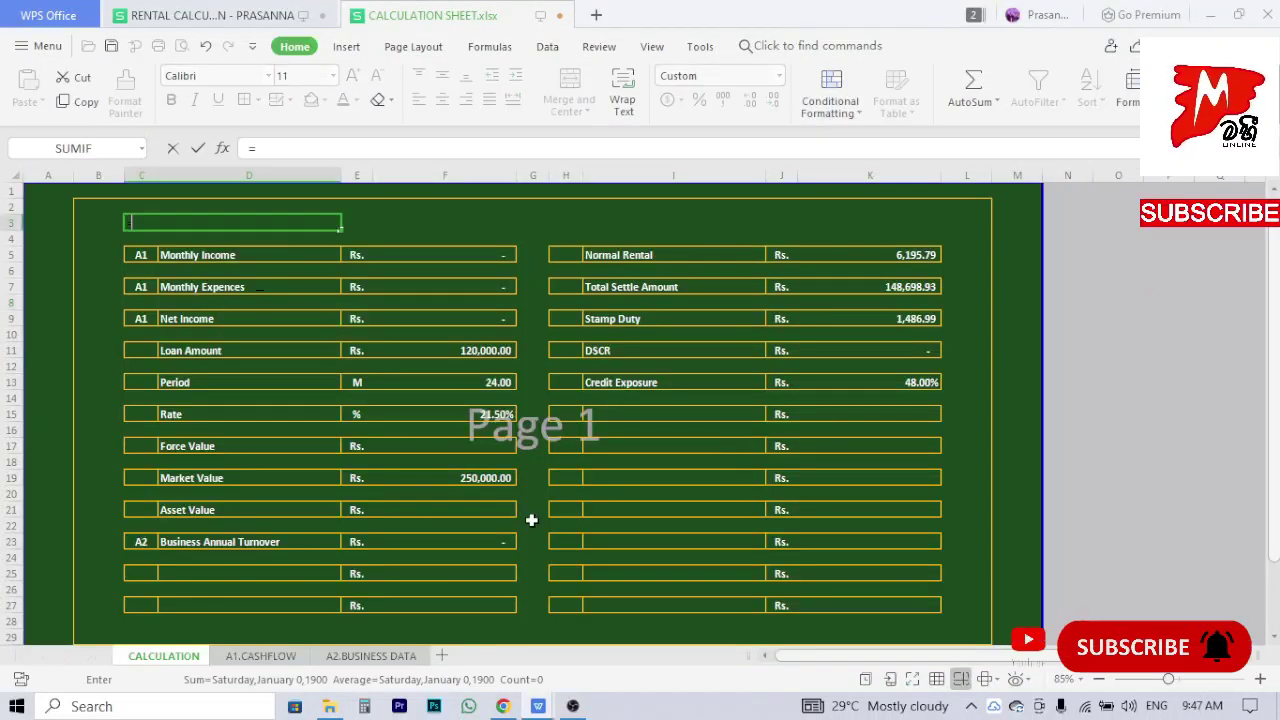
{"action": "type", "text": "N"}
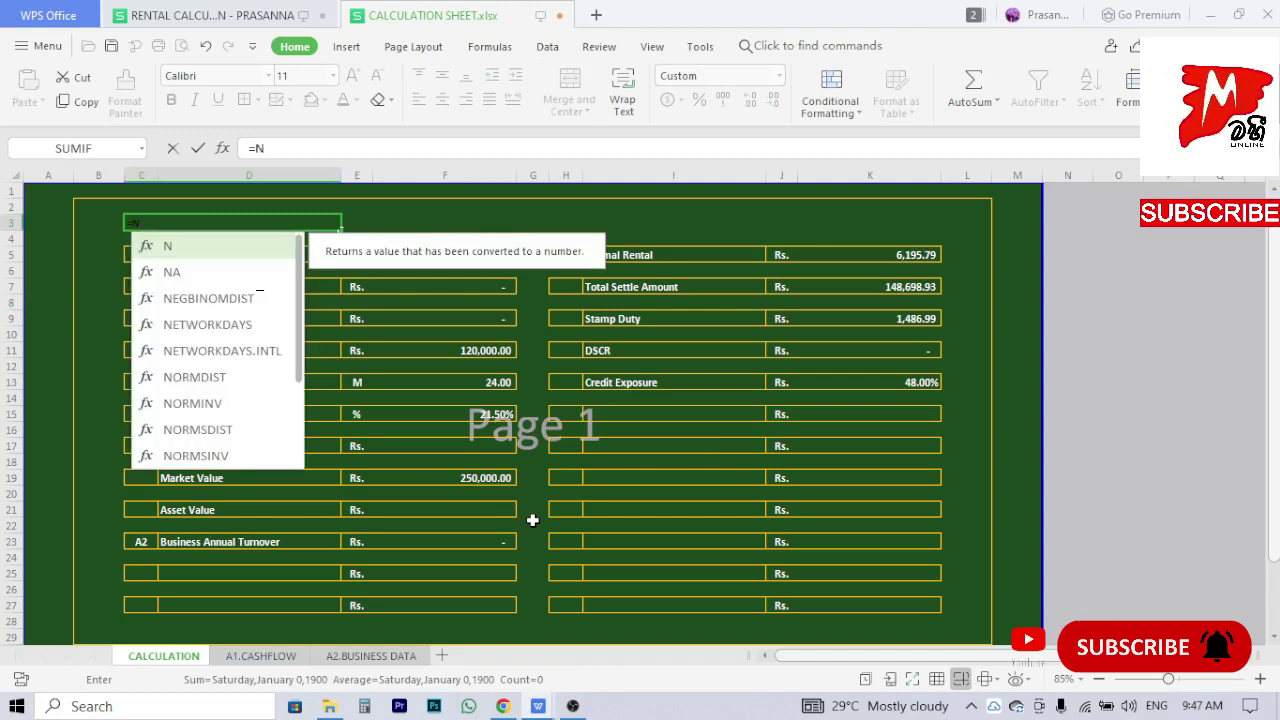
{"action": "type", "text": "OW"}
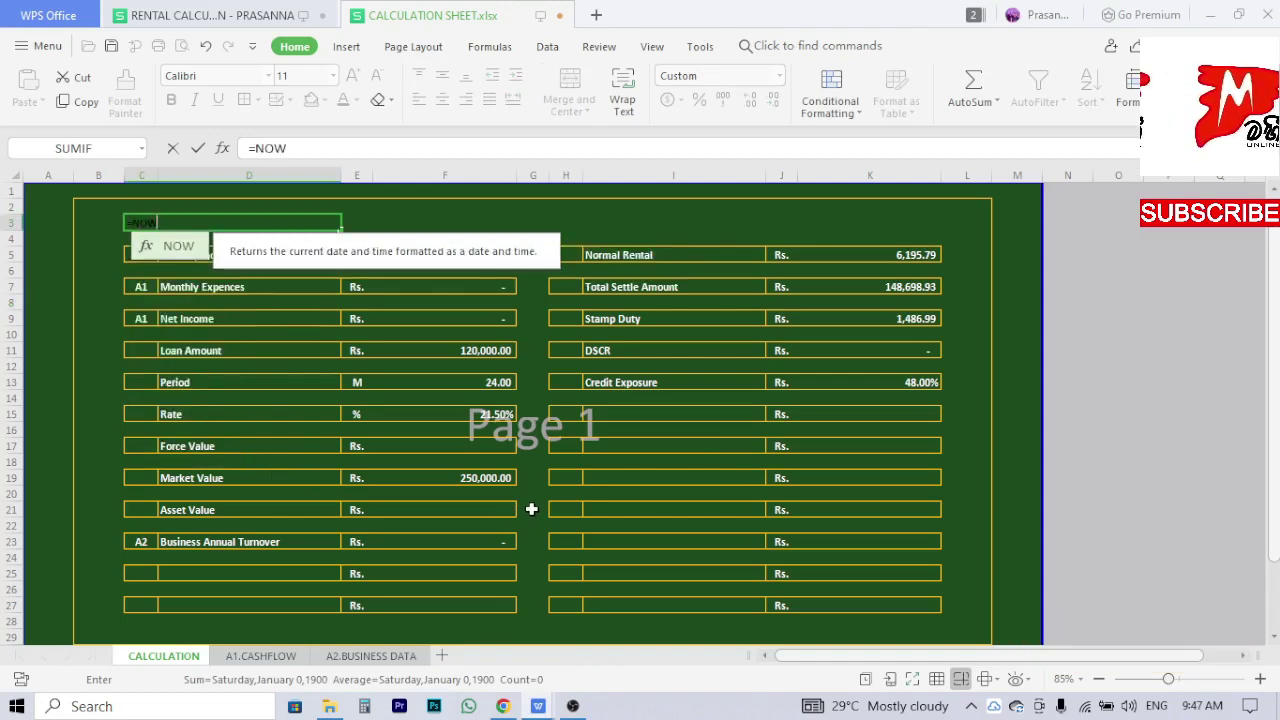
{"action": "type", "text": "("}
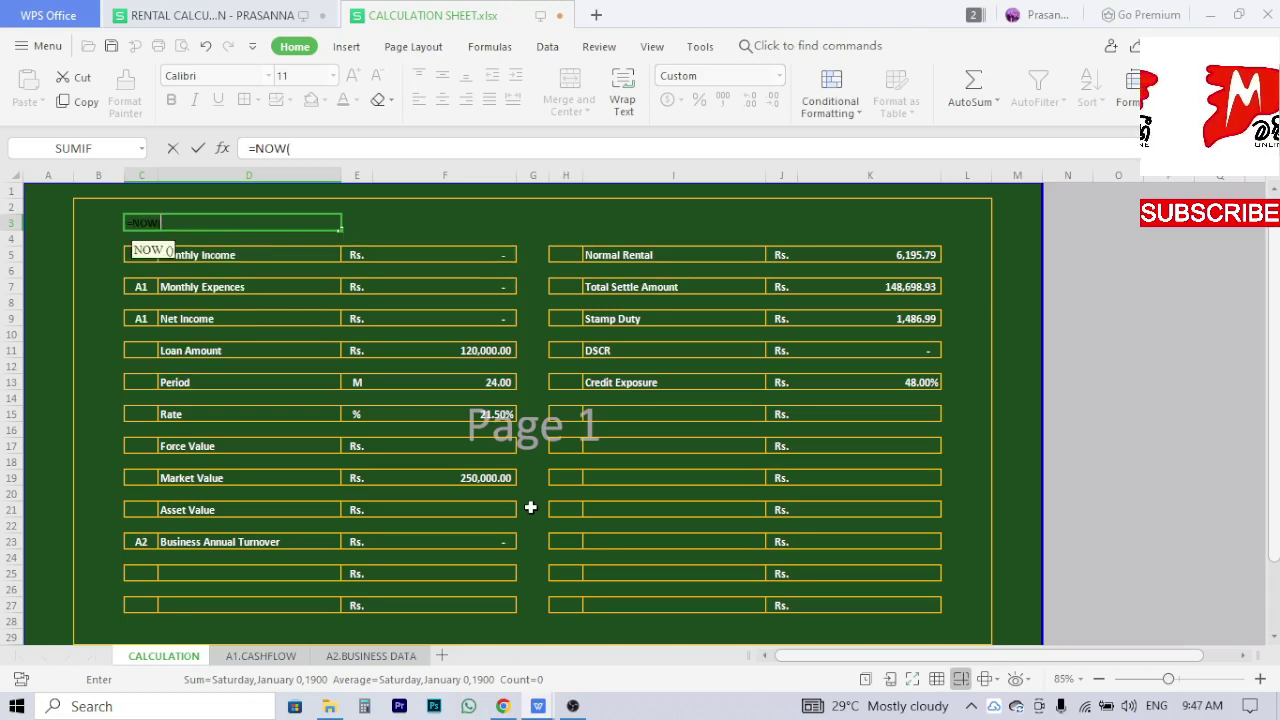
{"action": "type", "text": ")"}
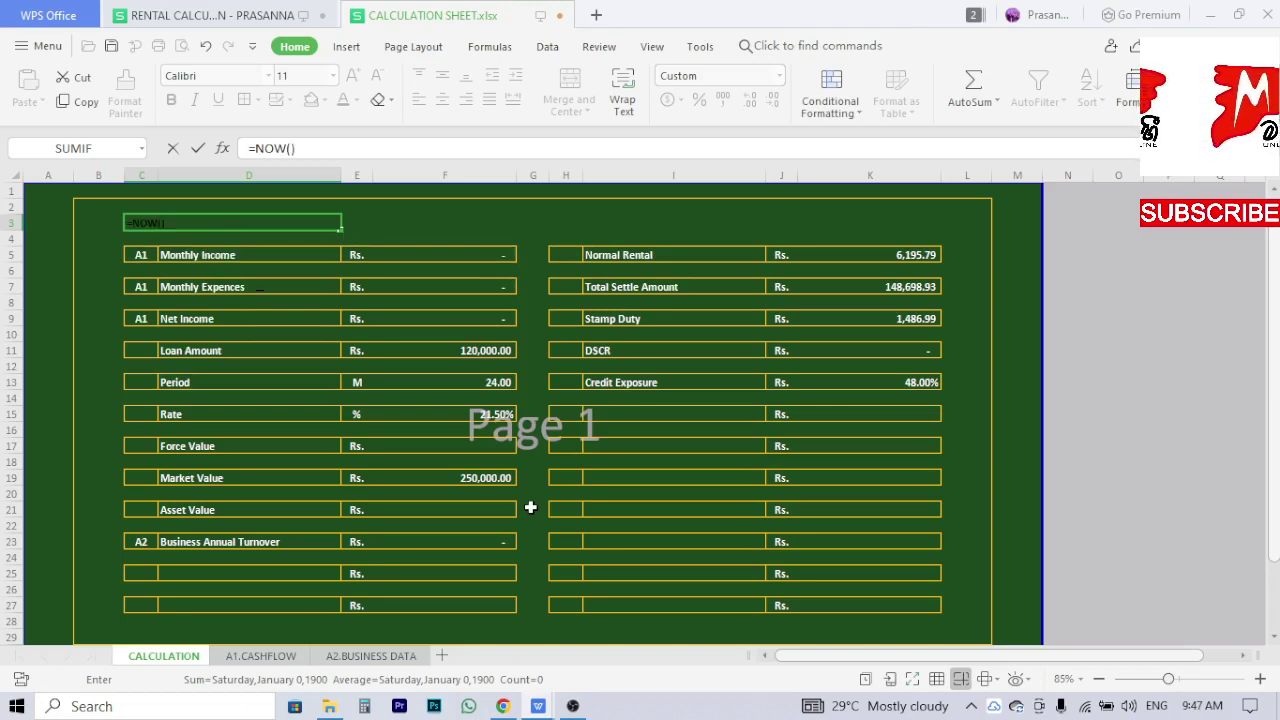
{"action": "key", "text": "Return"}
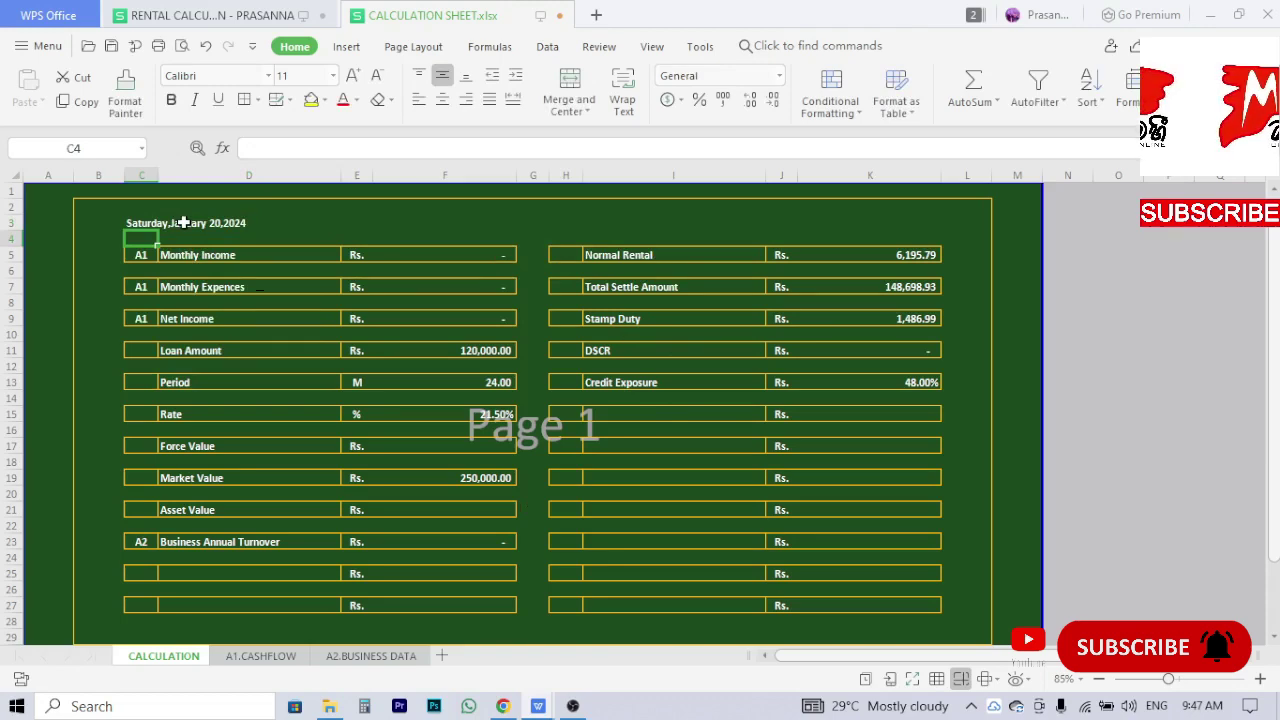
{"action": "left_click", "coordinate": [184, 222]}
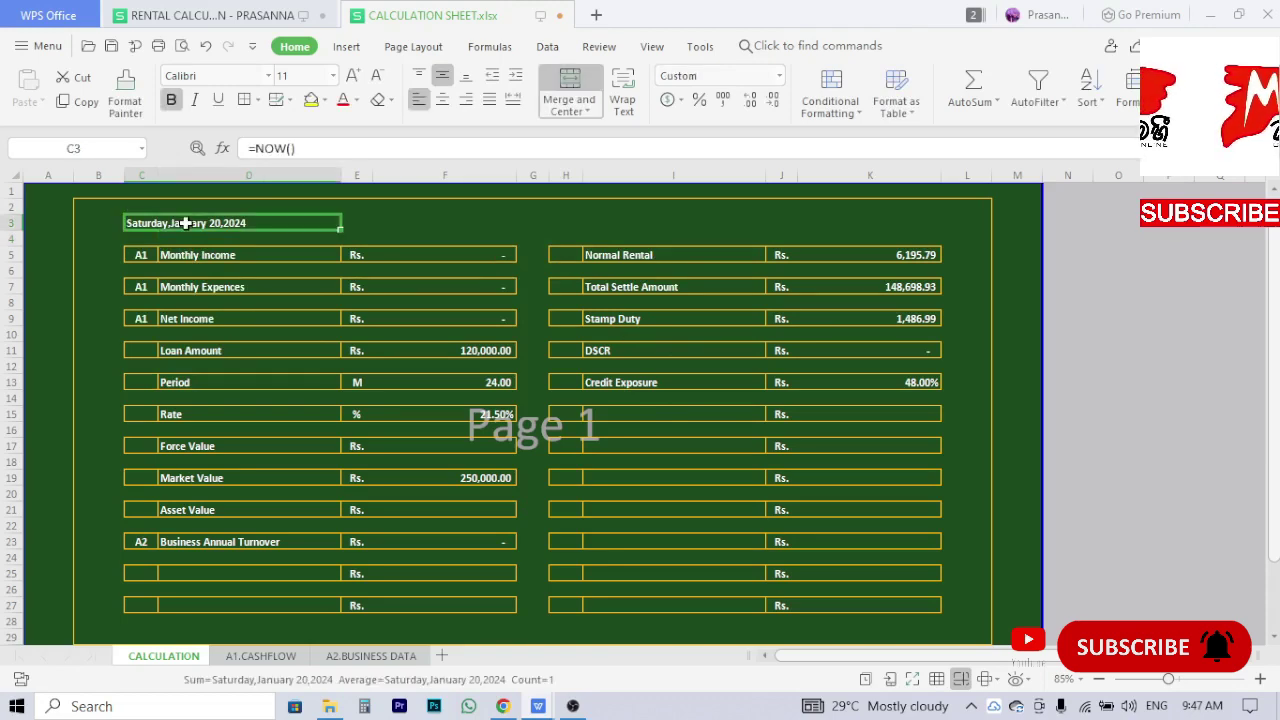
{"action": "left_click", "coordinate": [779, 76]}
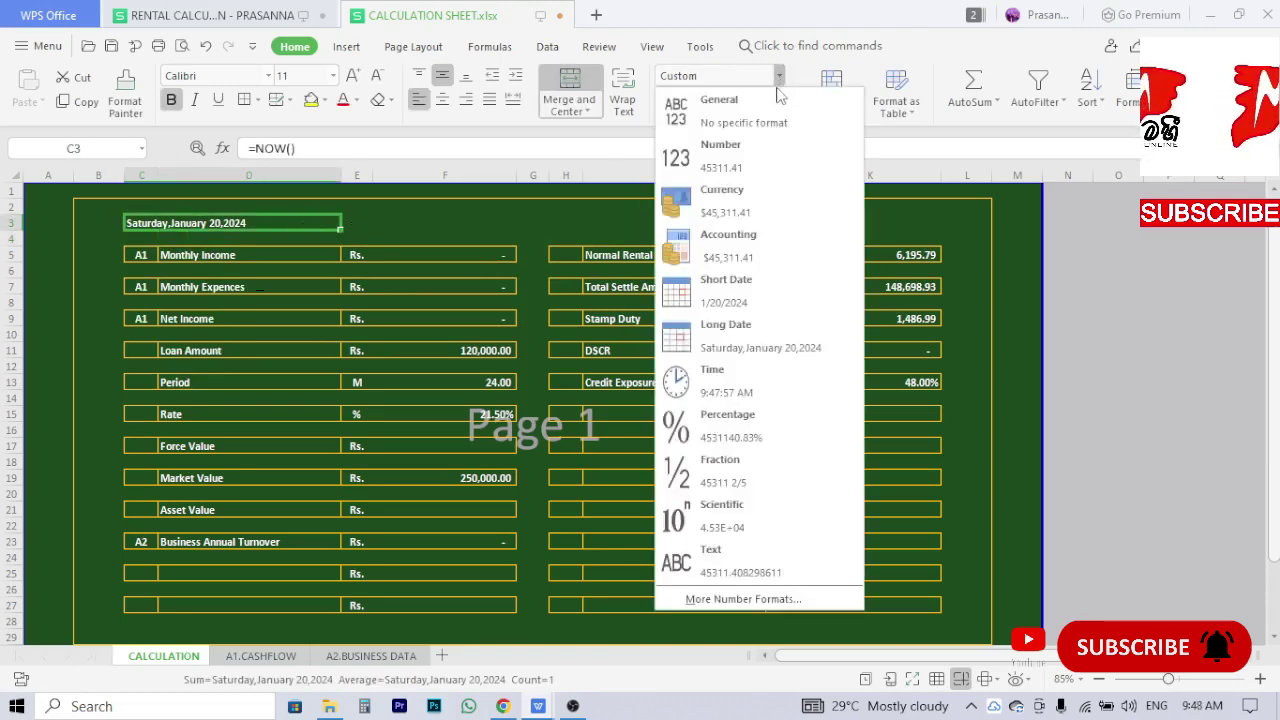
{"action": "left_click", "coordinate": [745, 599]}
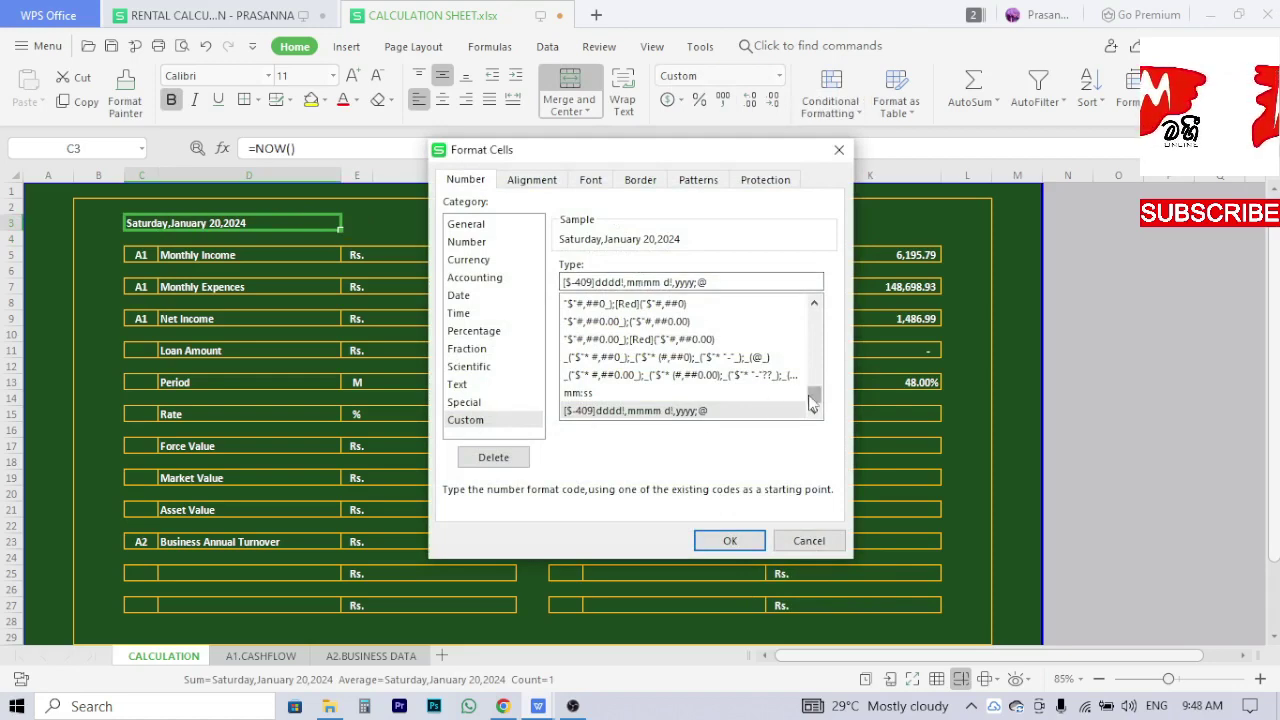
{"action": "mouse_move", "coordinate": [815, 399]}
{"action": "left_mouse_down"}
{"action": "mouse_move", "coordinate": [815, 323]}
{"action": "mouse_move", "coordinate": [815, 338]}
{"action": "left_mouse_up"}
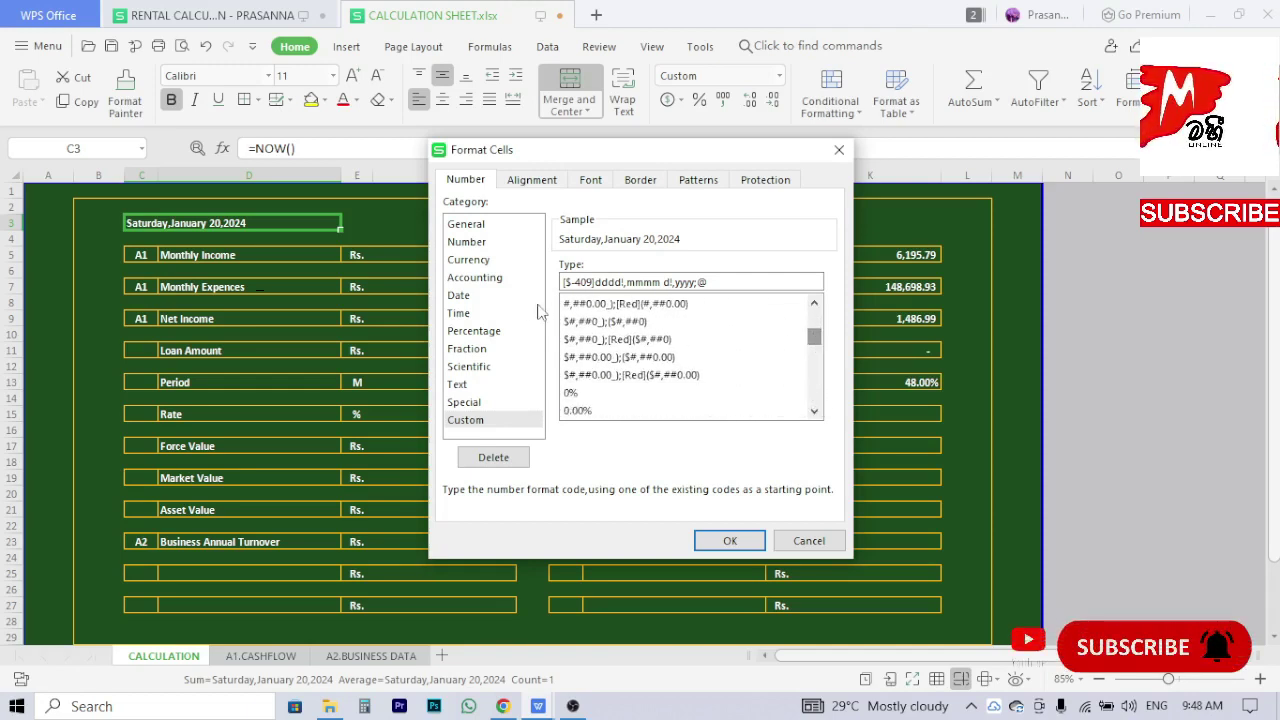
{"action": "left_click", "coordinate": [459, 297]}
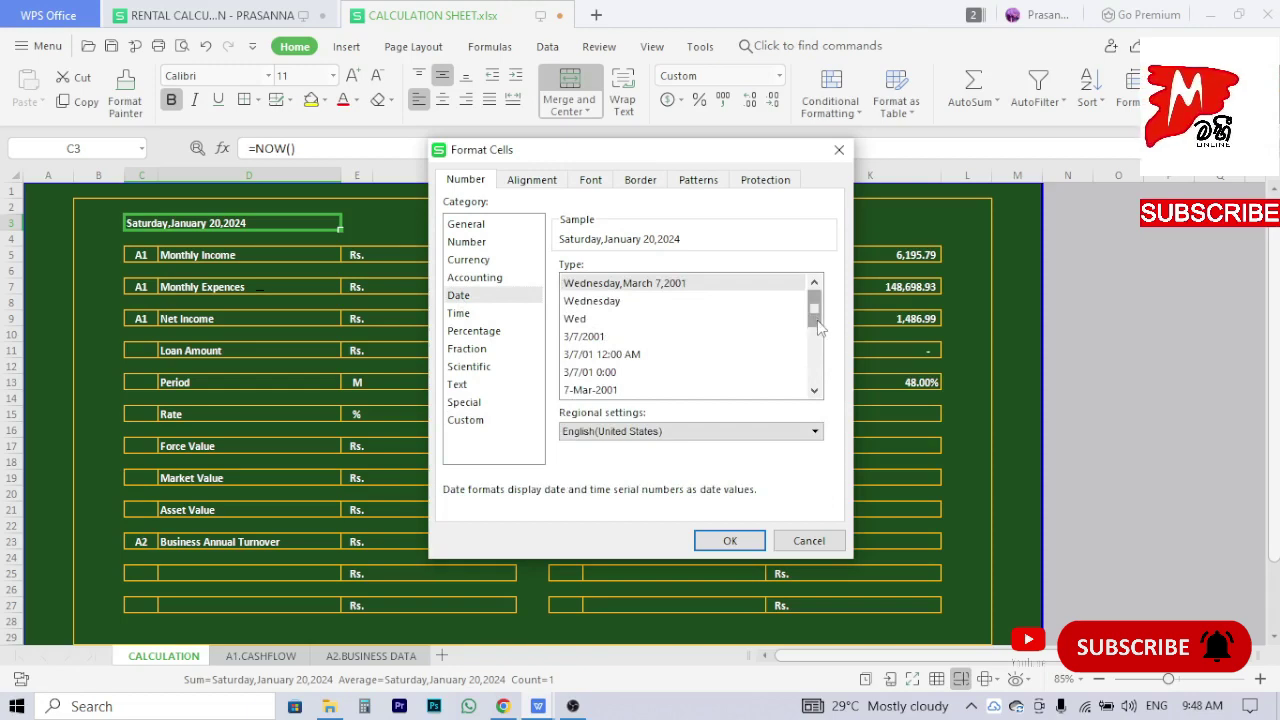
{"action": "left_click_drag", "start_coordinate": [815, 312], "coordinate": [817, 318]}
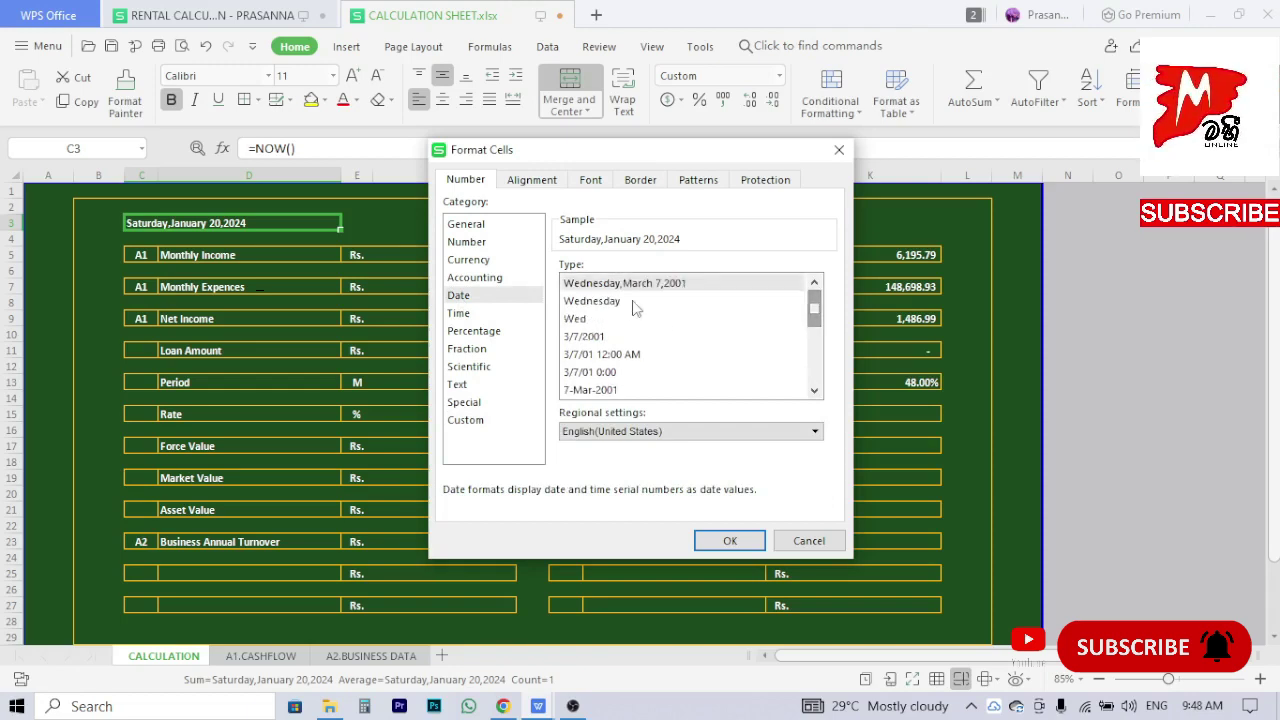
{"action": "scroll", "coordinate": [614, 374], "scroll_direction": "down", "scroll_amount": 1}
{"action": "scroll", "coordinate": [616, 384], "scroll_direction": "down", "scroll_amount": 2}
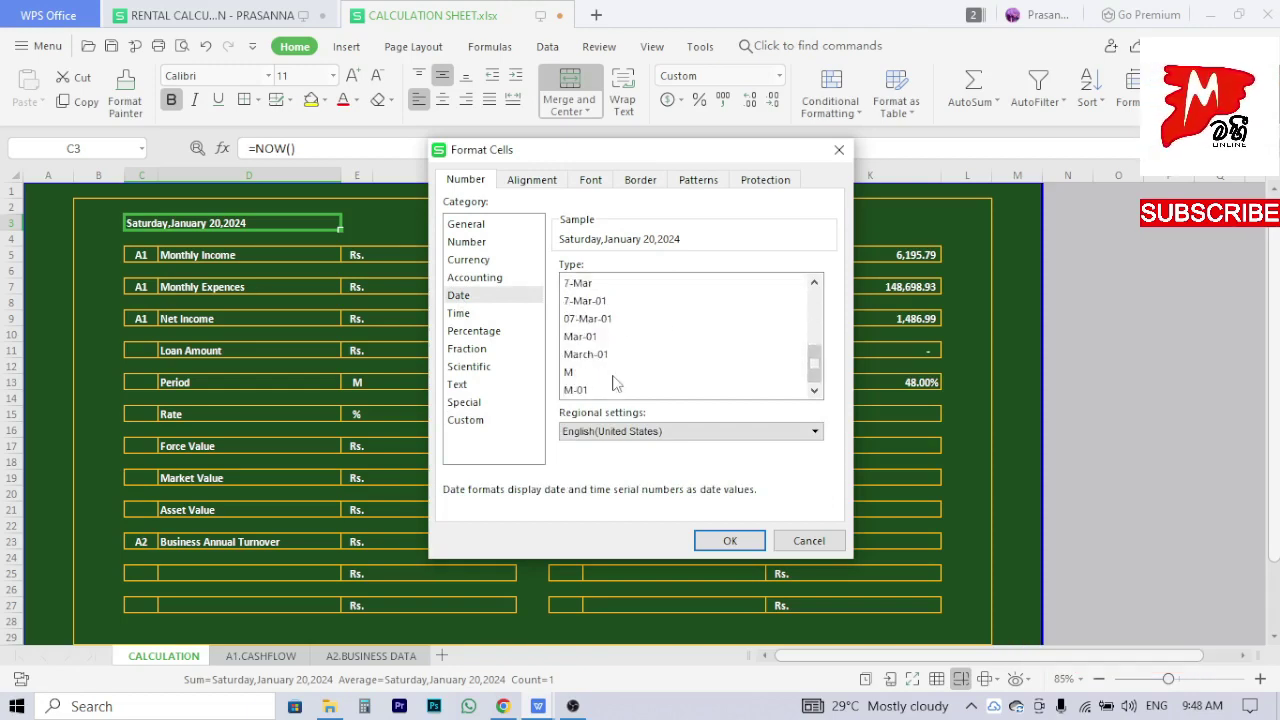
{"action": "scroll", "coordinate": [614, 383], "scroll_direction": "up", "scroll_amount": 3}
{"action": "left_click", "coordinate": [730, 540]}
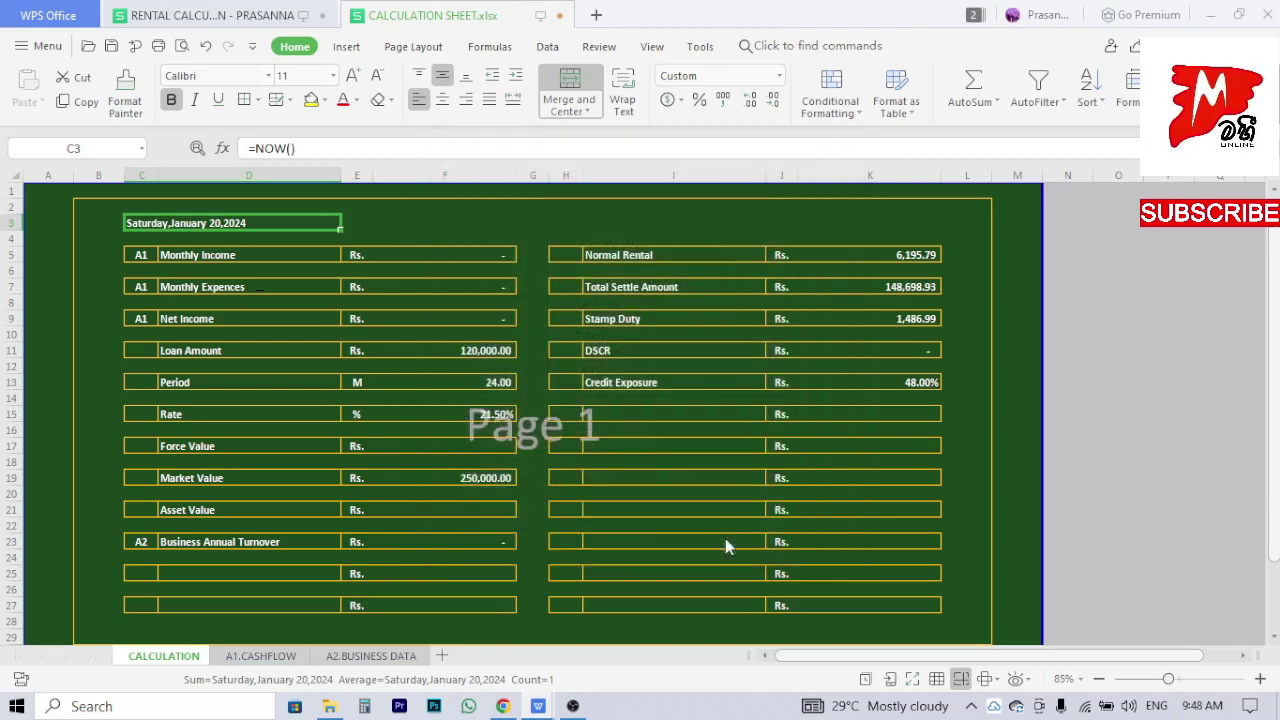
{"action": "left_click", "coordinate": [392, 223]}
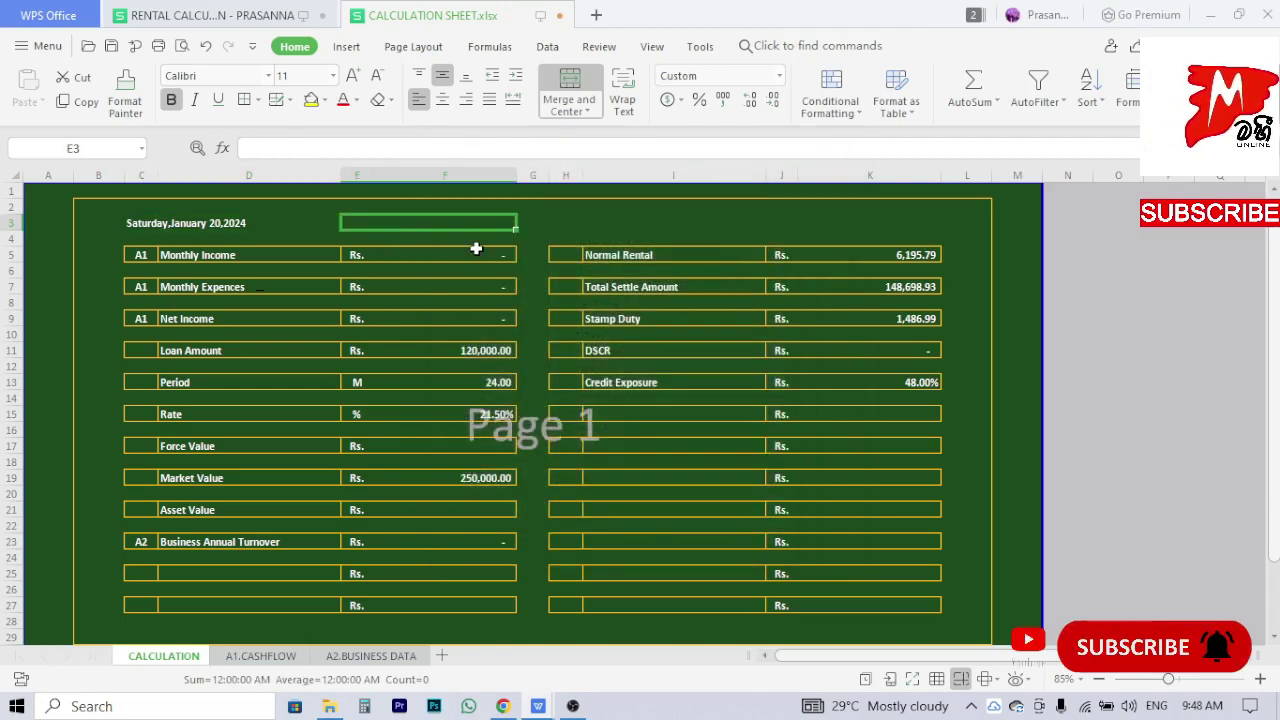
Enter =NOW() in header cell E3, displaying 1/20/2024 9:48
{"action": "type", "text": "=N"}
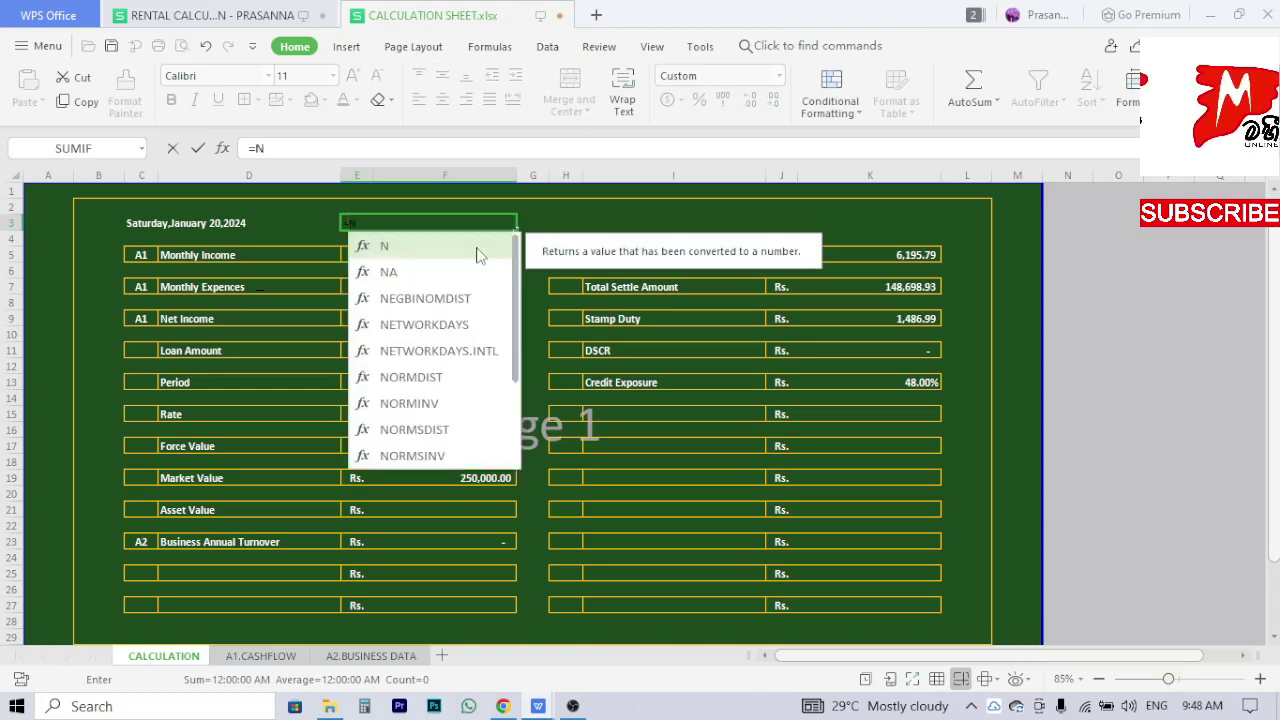
{"action": "type", "text": "OW"}
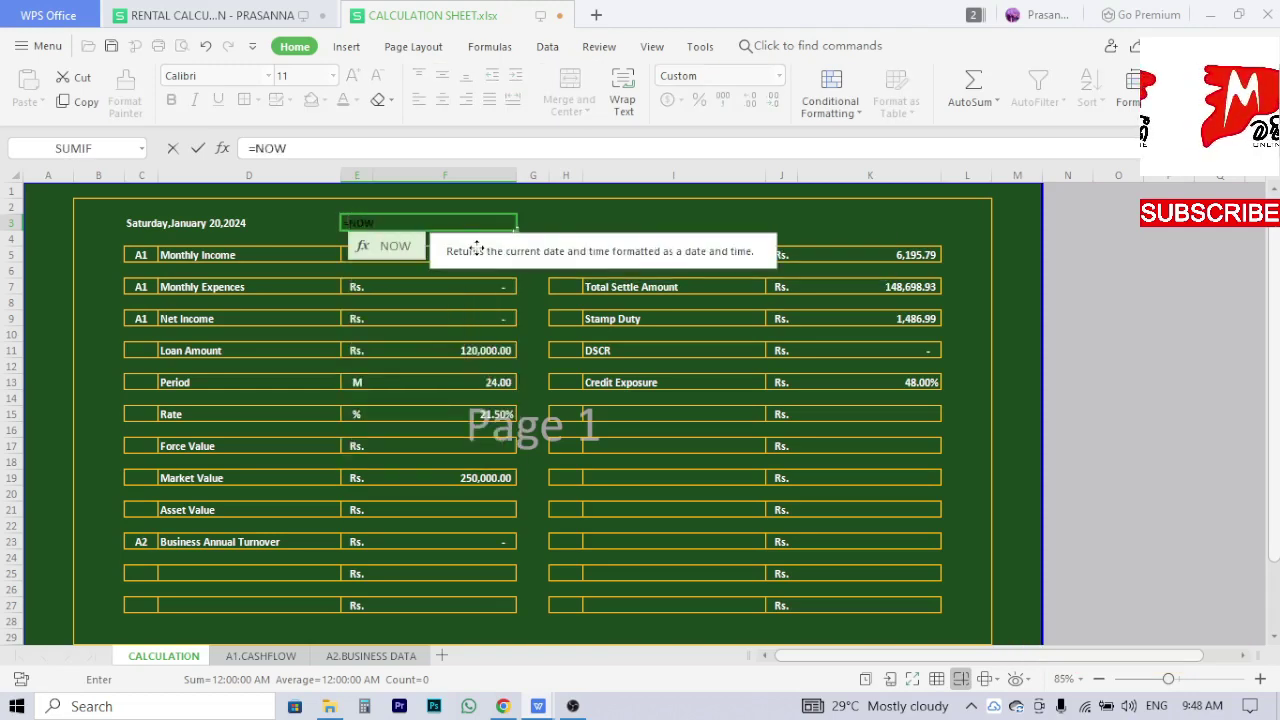
{"action": "type", "text": "()"}
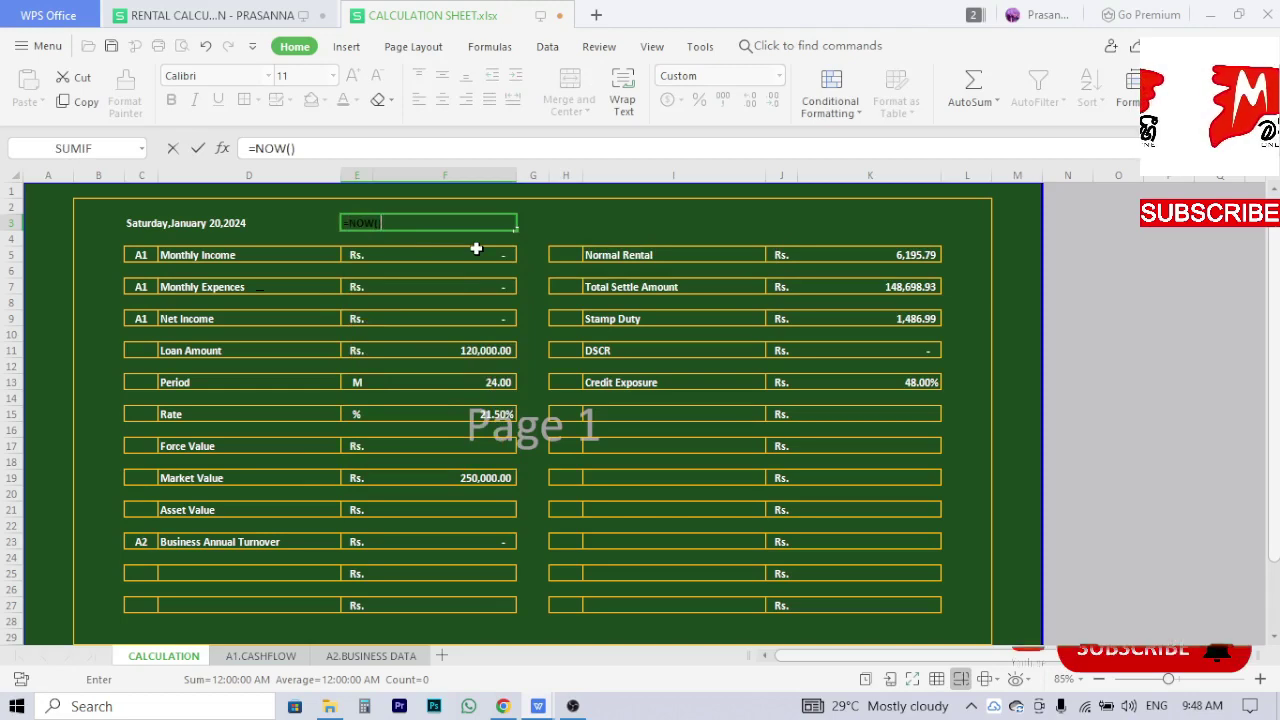
{"action": "key", "text": "Return"}
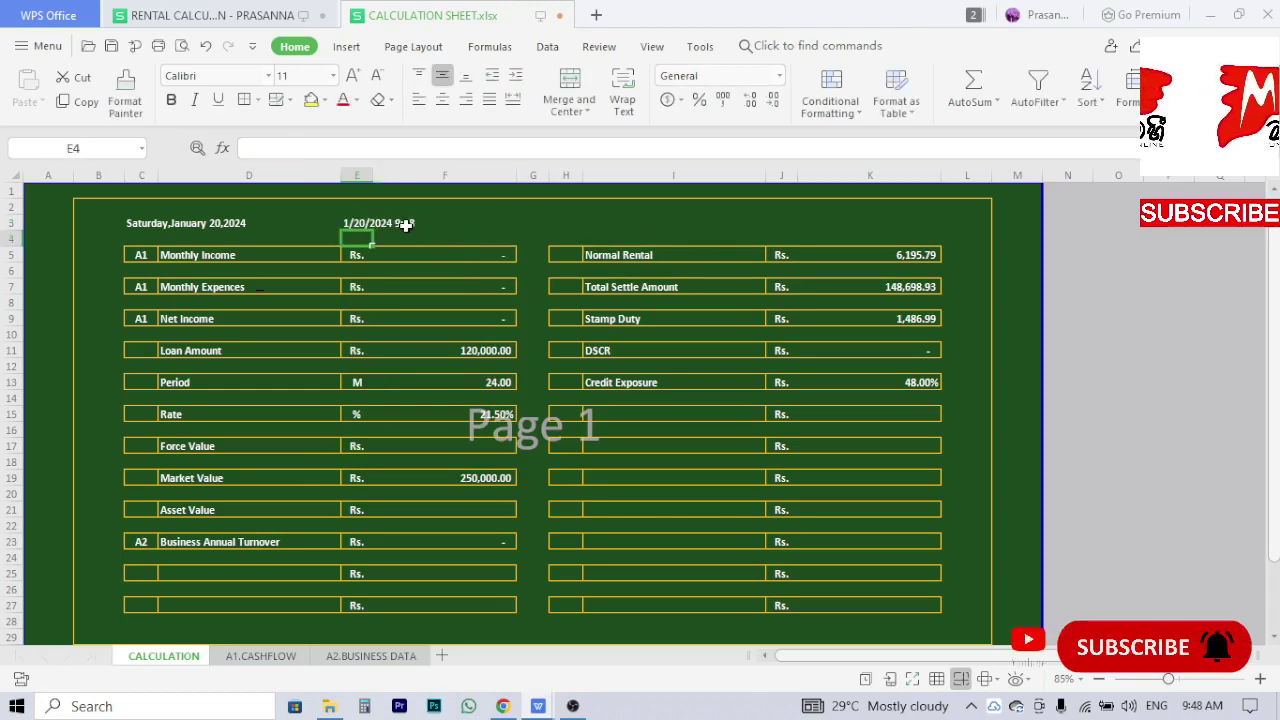
{"action": "left_click", "coordinate": [407, 225]}
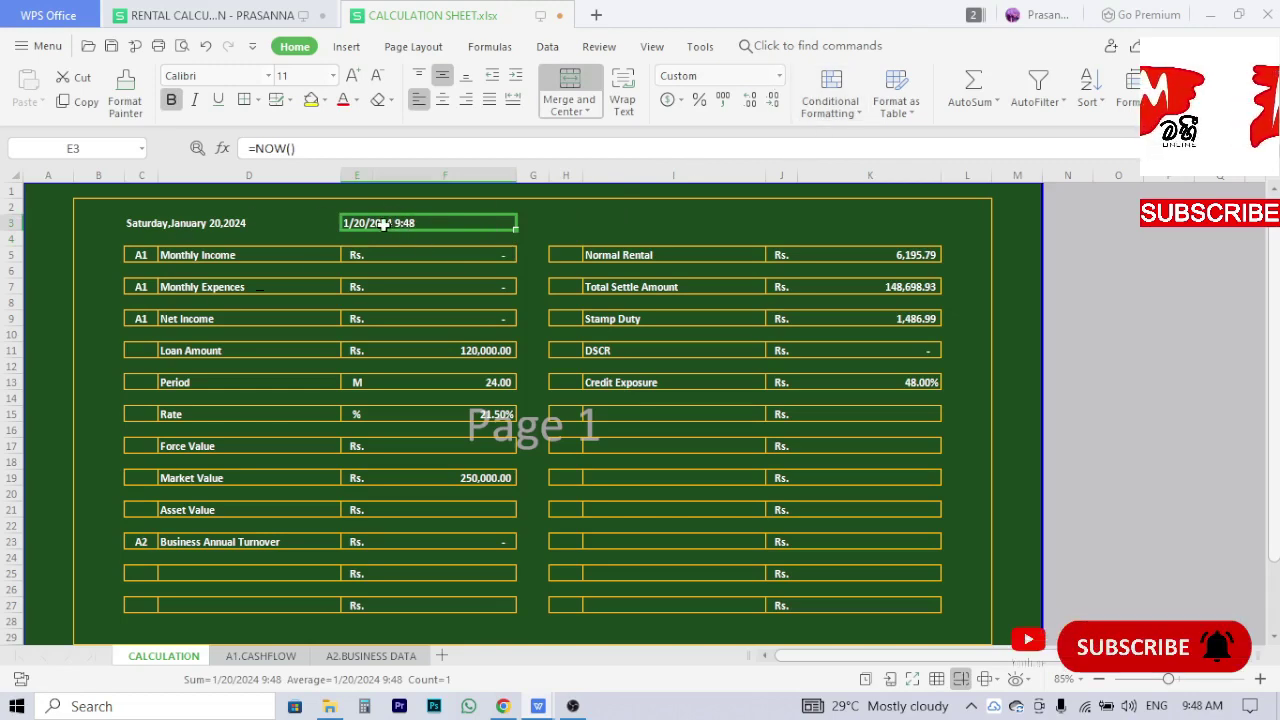
Apply the custom h:mm:ss AM/PM number format to E3 so it reads 9:48:31 AM
{"action": "left_click", "coordinate": [780, 76]}
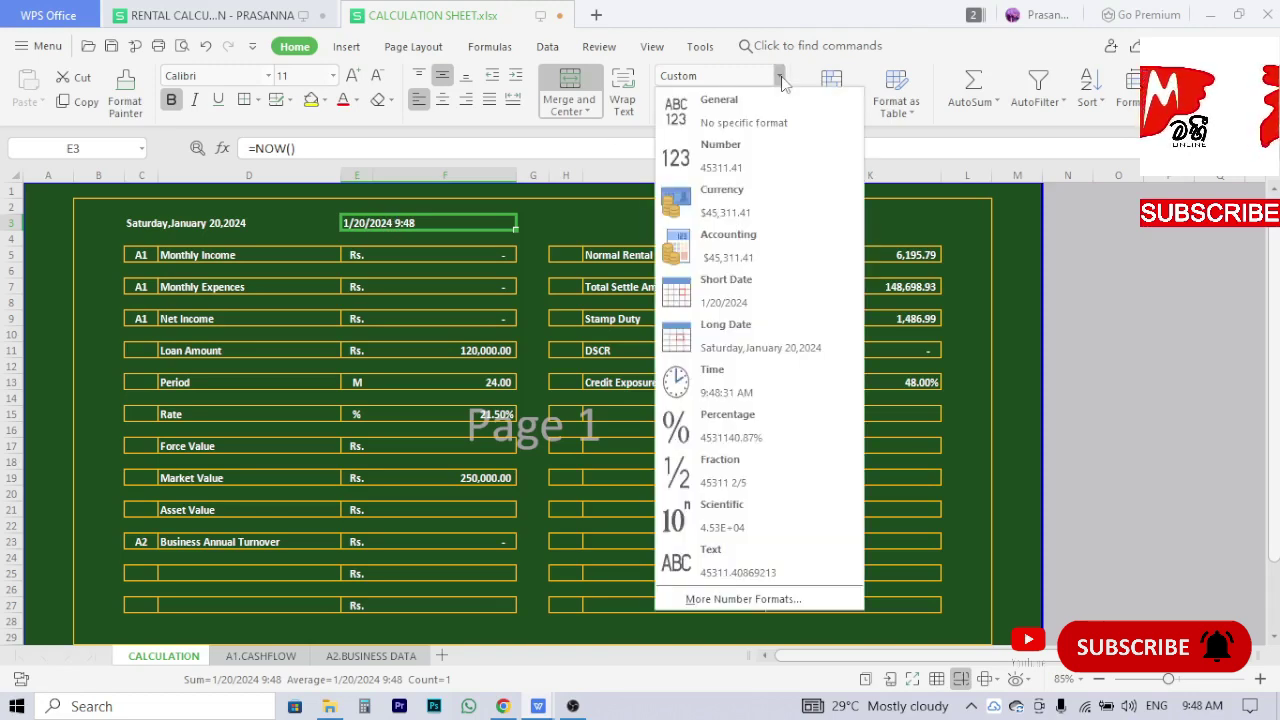
{"action": "left_click", "coordinate": [740, 599]}
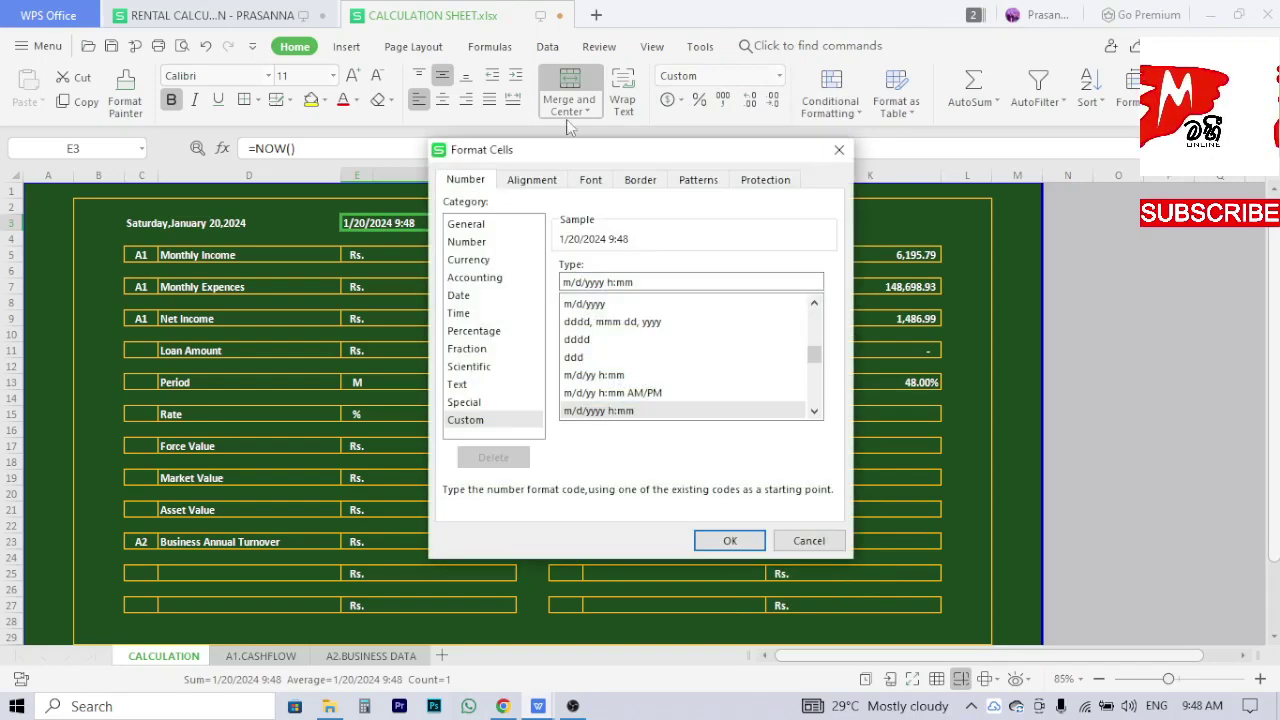
{"action": "left_click_drag", "start_coordinate": [572, 162], "coordinate": [778, 188]}
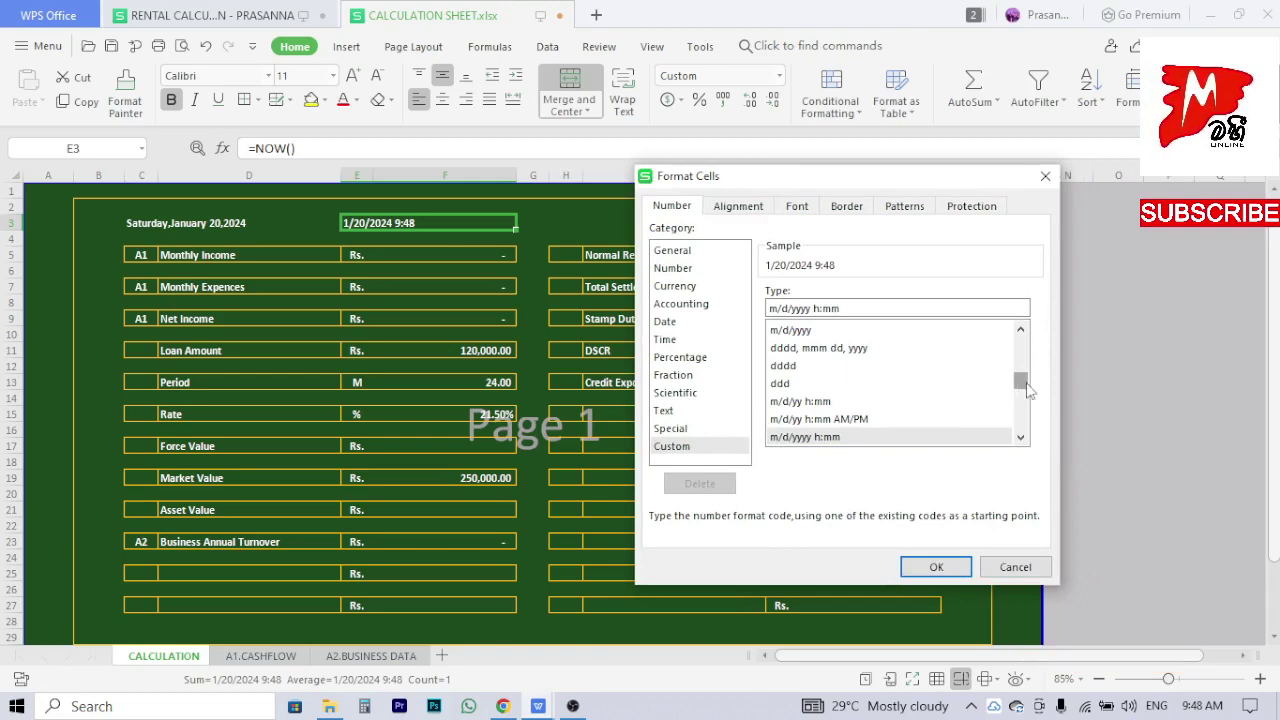
{"action": "left_click_drag", "start_coordinate": [1027, 386], "coordinate": [1027, 415]}
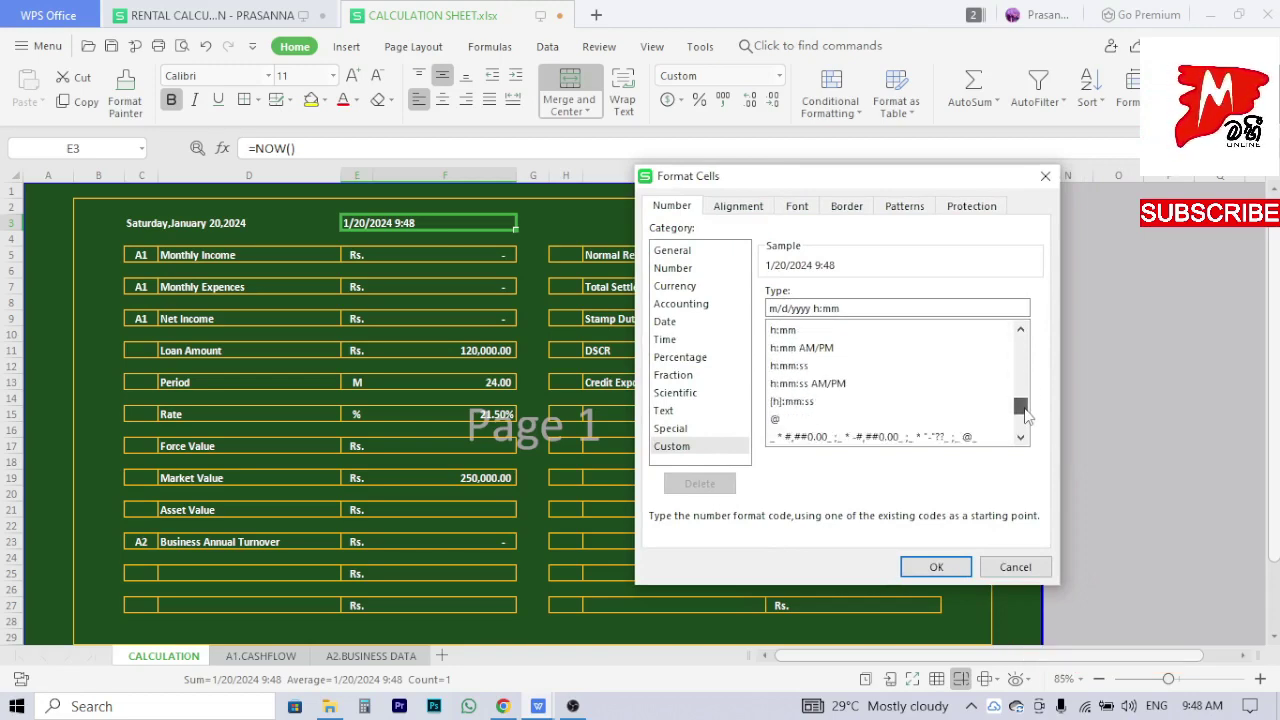
{"action": "left_click", "coordinate": [800, 366]}
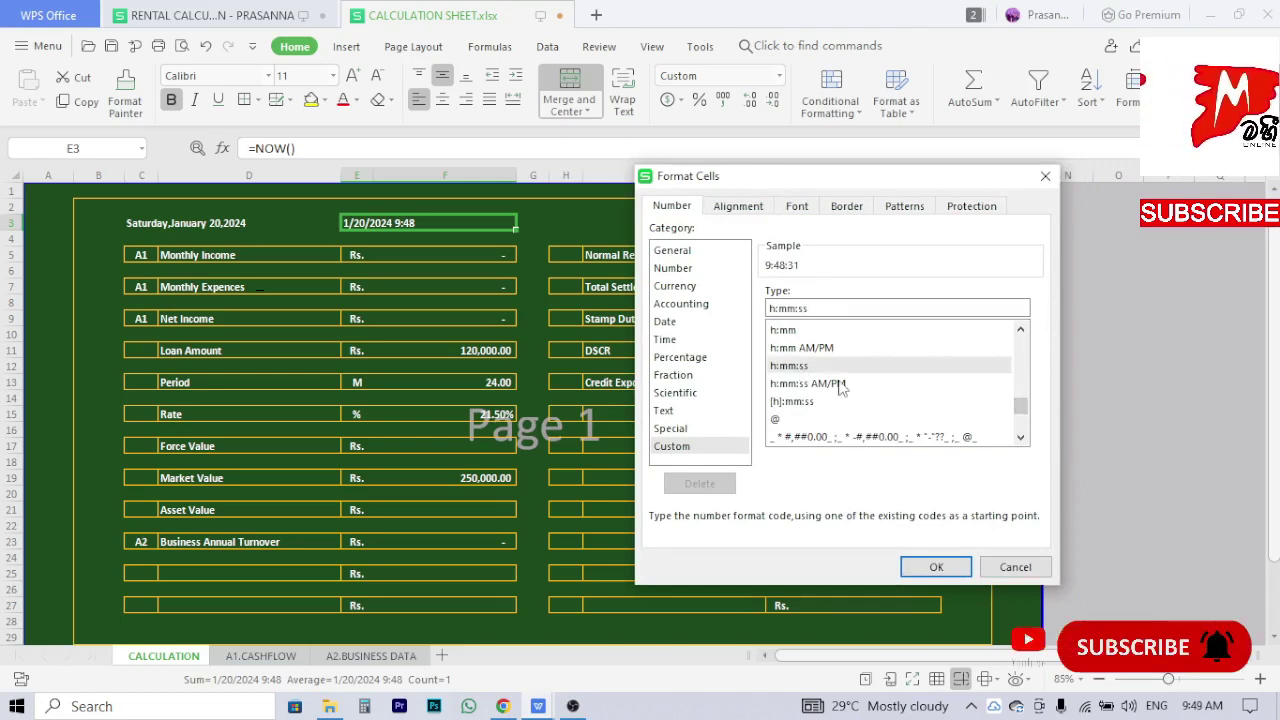
{"action": "left_click", "coordinate": [840, 384]}
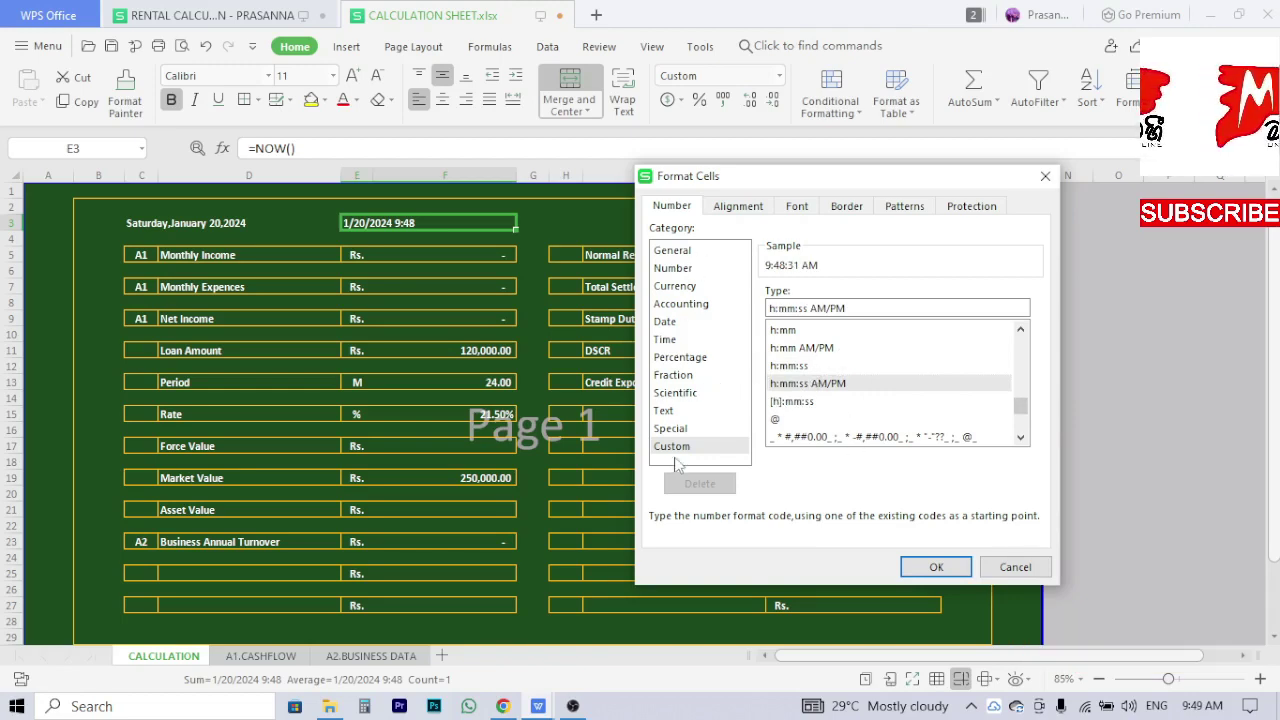
{"action": "left_click", "coordinate": [666, 340]}
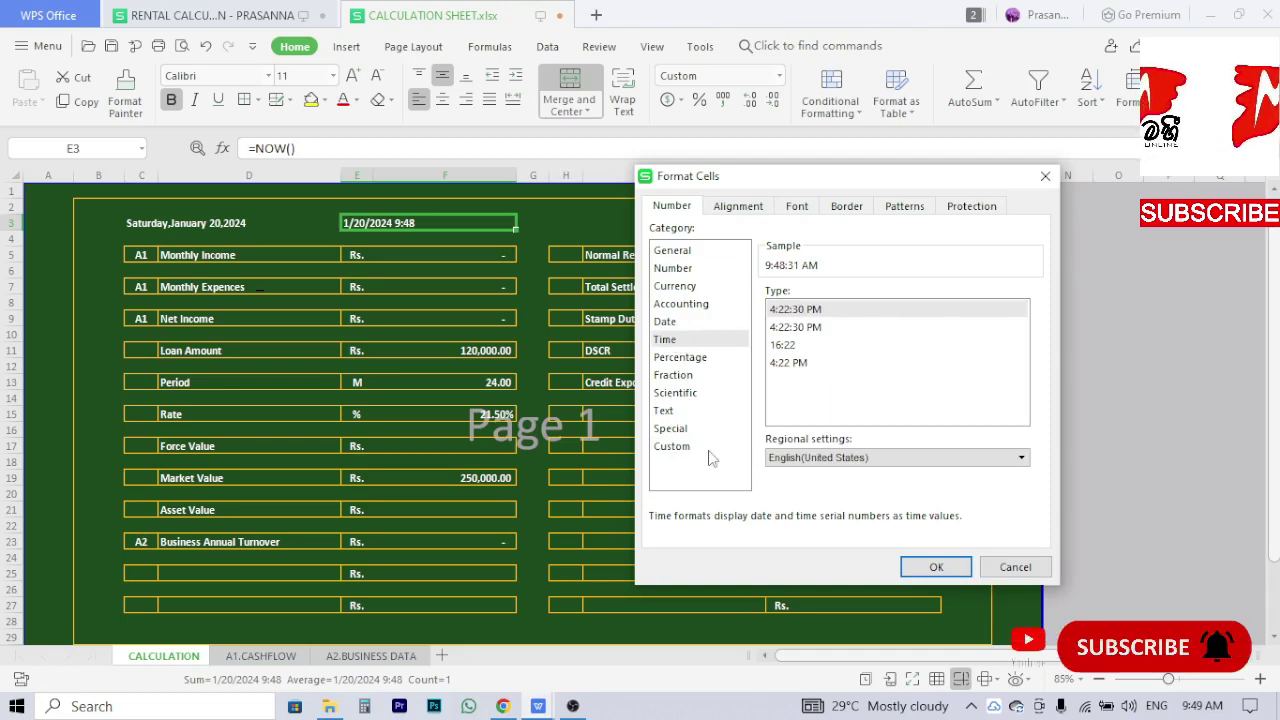
{"action": "left_click", "coordinate": [672, 447]}
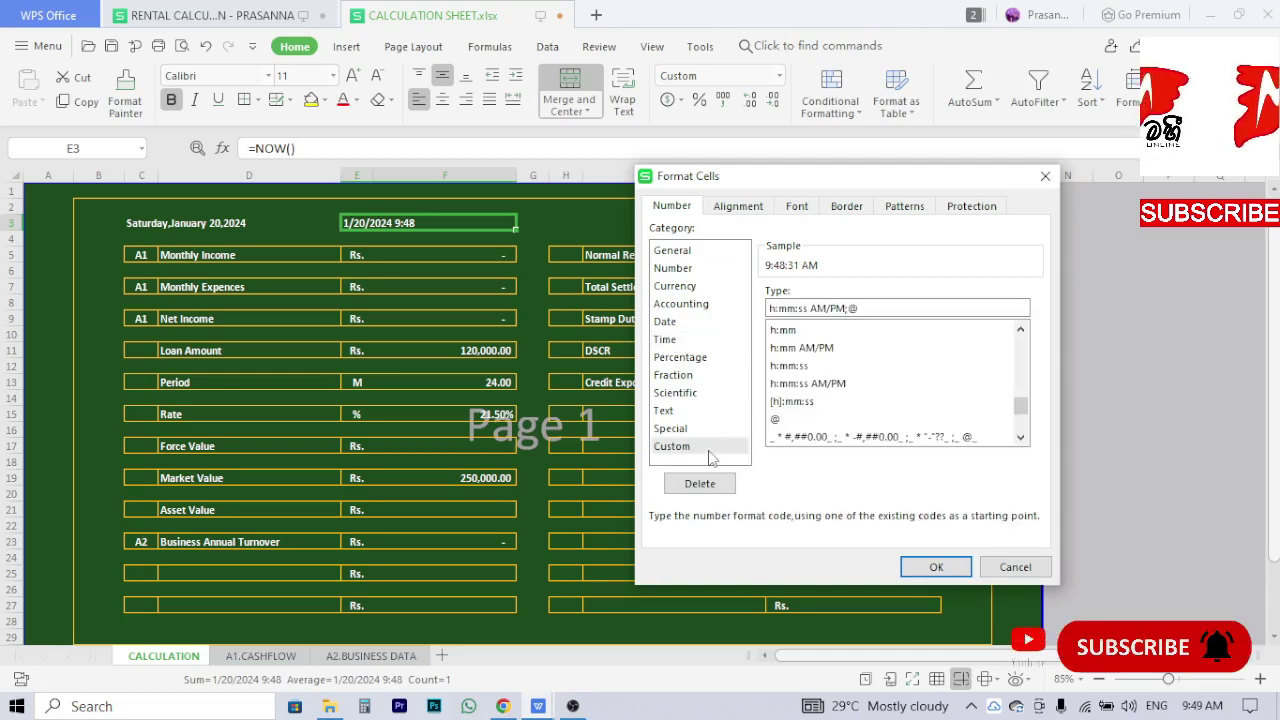
{"action": "left_click", "coordinate": [840, 385]}
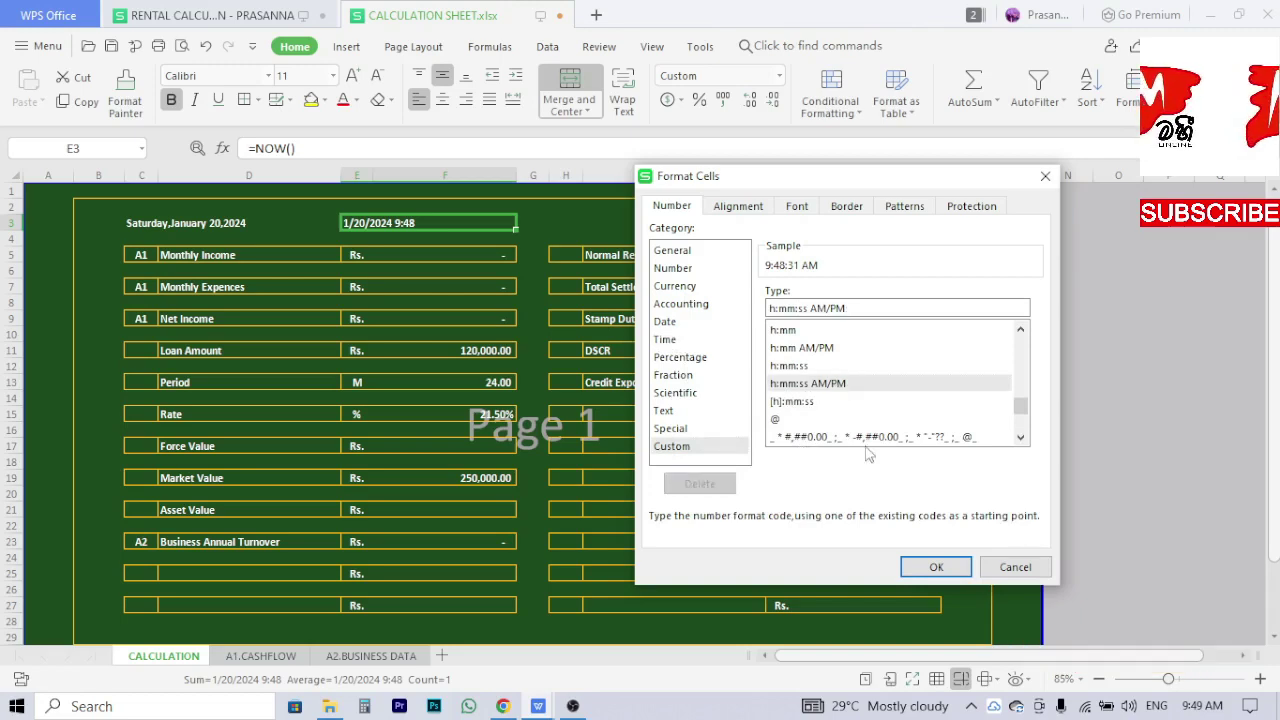
{"action": "left_click", "coordinate": [936, 567]}
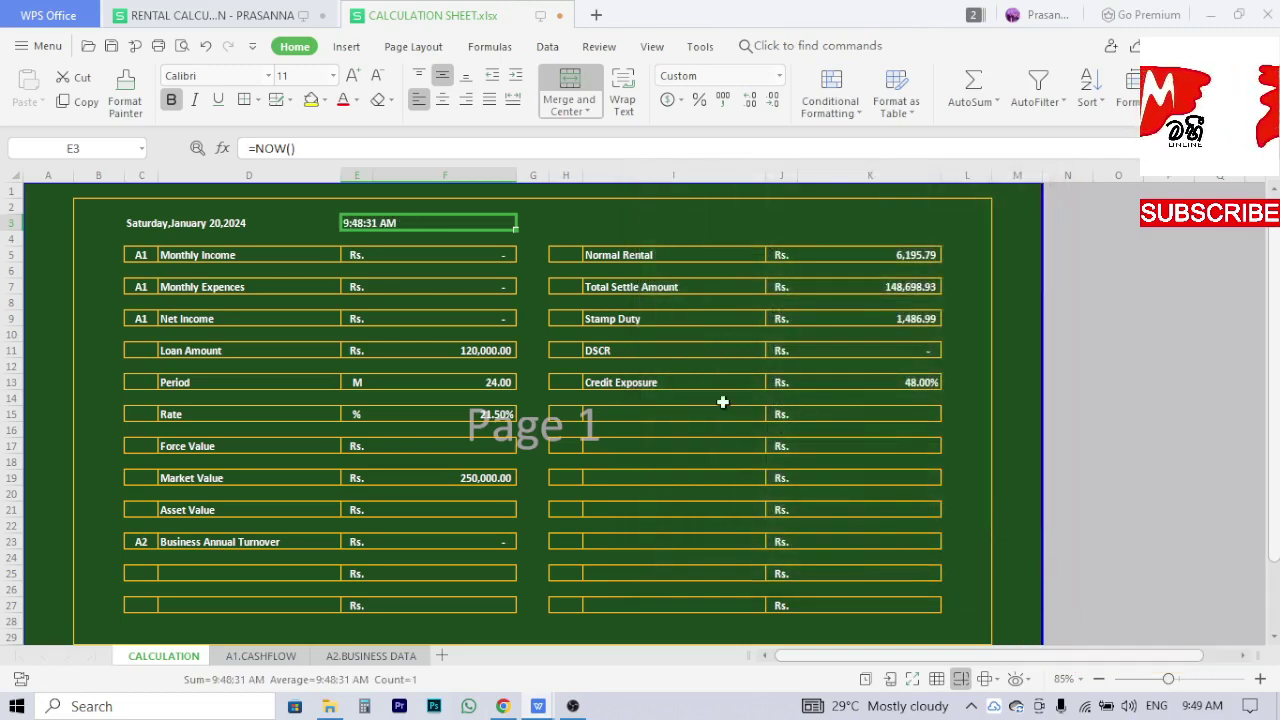
{"action": "left_click", "coordinate": [596, 244]}
{"action": "left_click", "coordinate": [408, 222]}
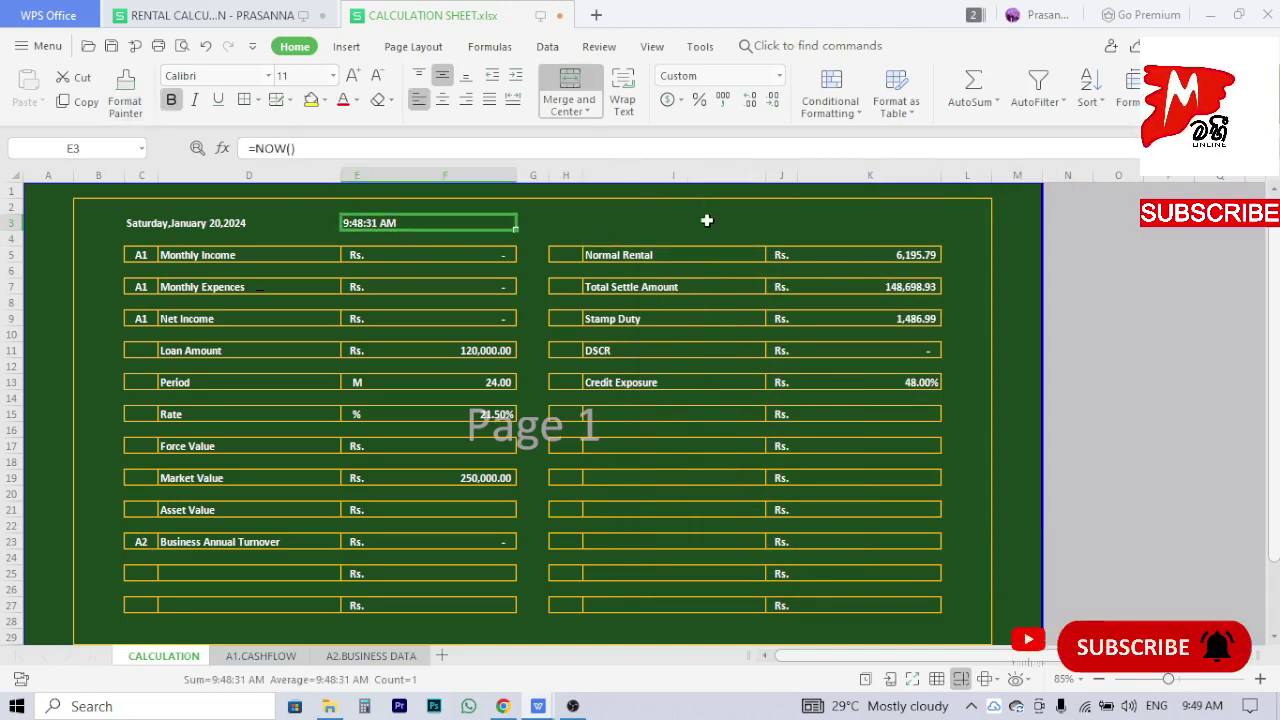
{"action": "left_click", "coordinate": [605, 222]}
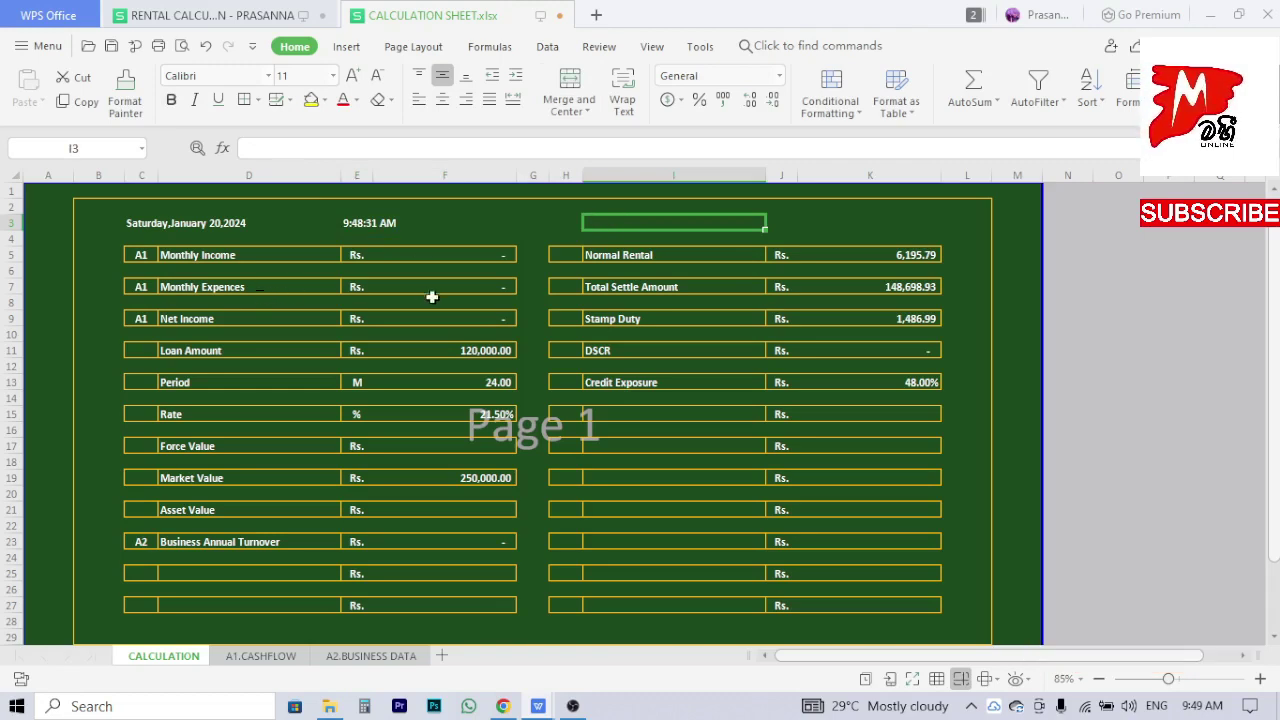
Re-commit cells F7, F9, F11, F13 and F15 to force the sheet to recalculate
{"action": "double_click", "coordinate": [483, 287]}
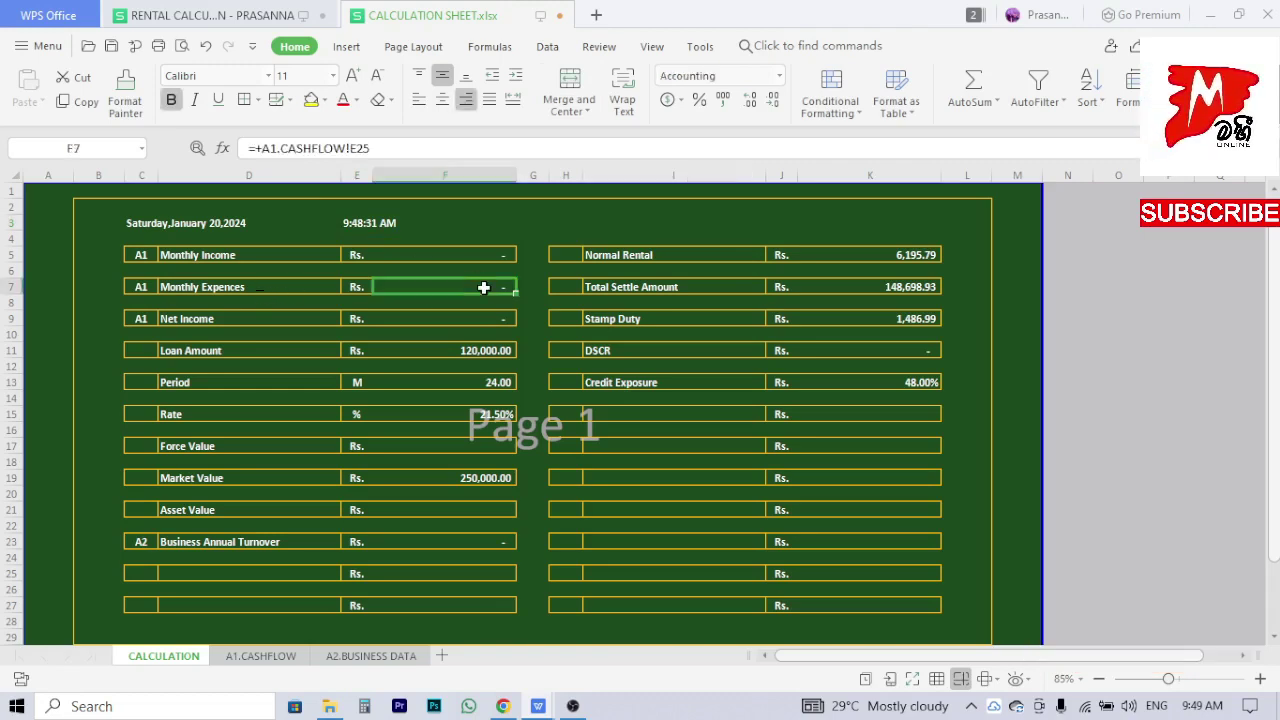
{"action": "key", "text": "Return"}
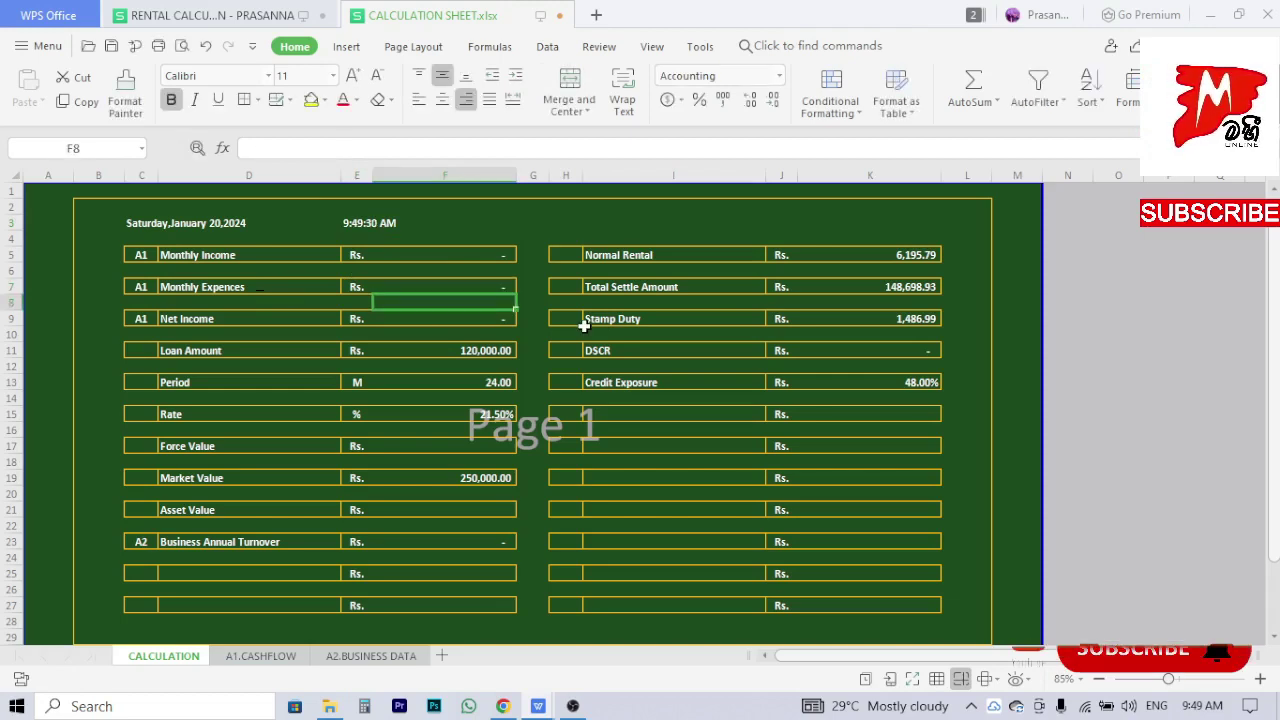
{"action": "double_click", "coordinate": [511, 320]}
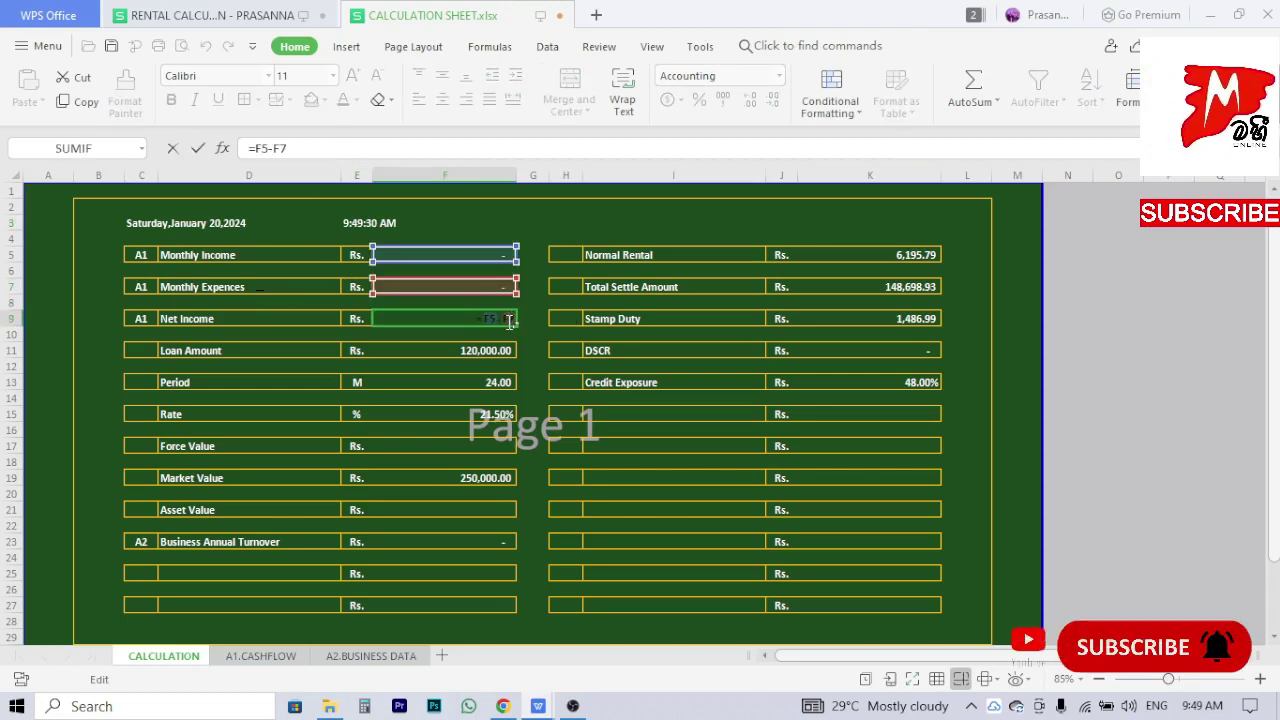
{"action": "key", "text": "Return"}
{"action": "double_click", "coordinate": [505, 349]}
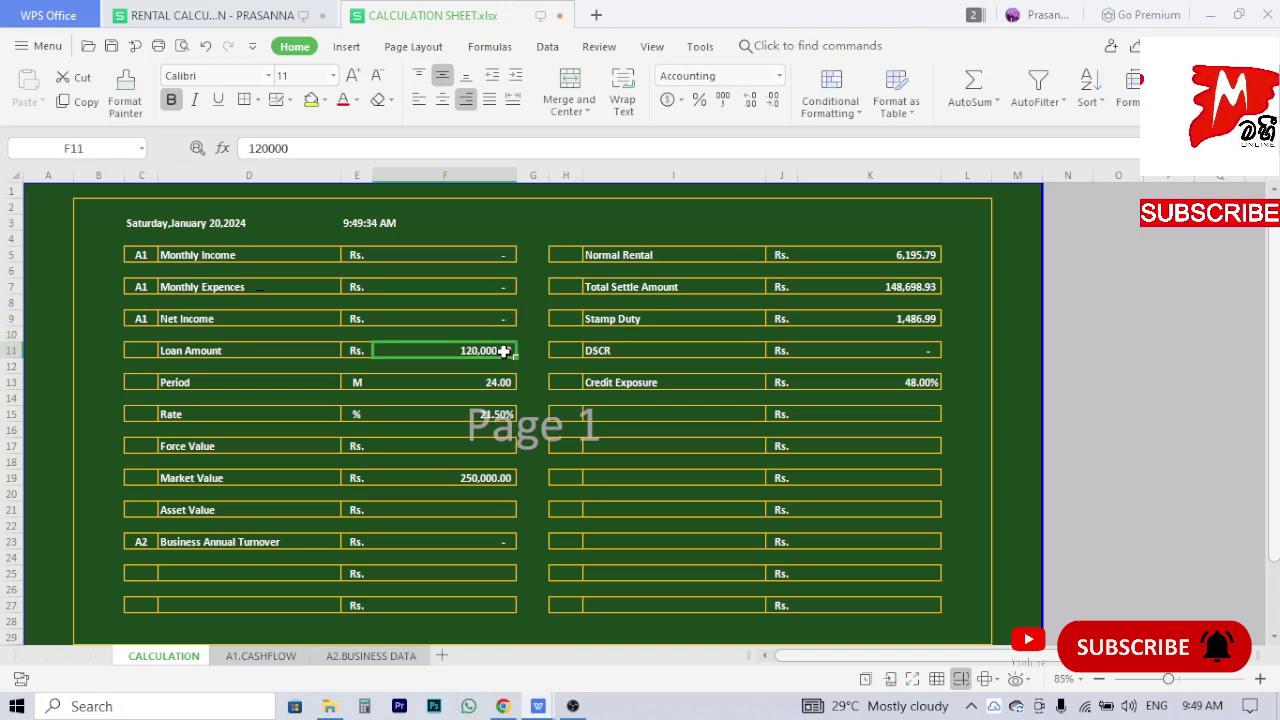
{"action": "key", "text": "Return"}
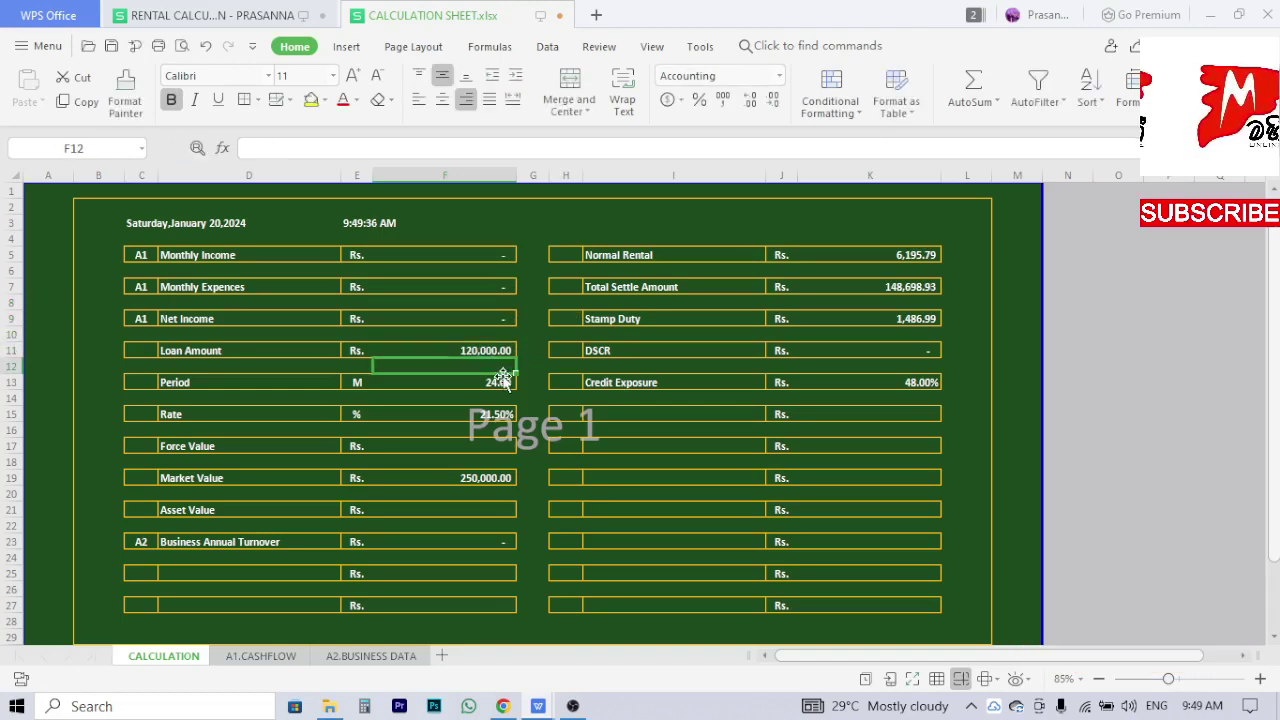
{"action": "double_click", "coordinate": [498, 384]}
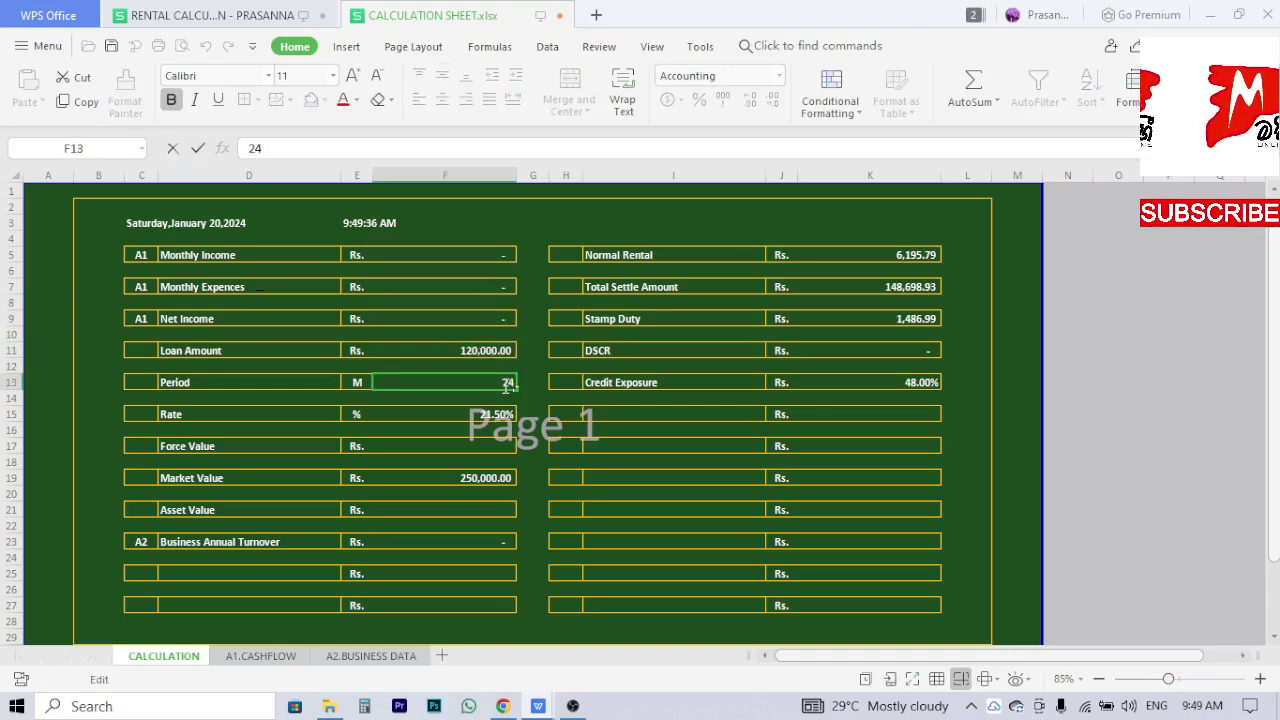
{"action": "key", "text": "Return"}
{"action": "double_click", "coordinate": [482, 416]}
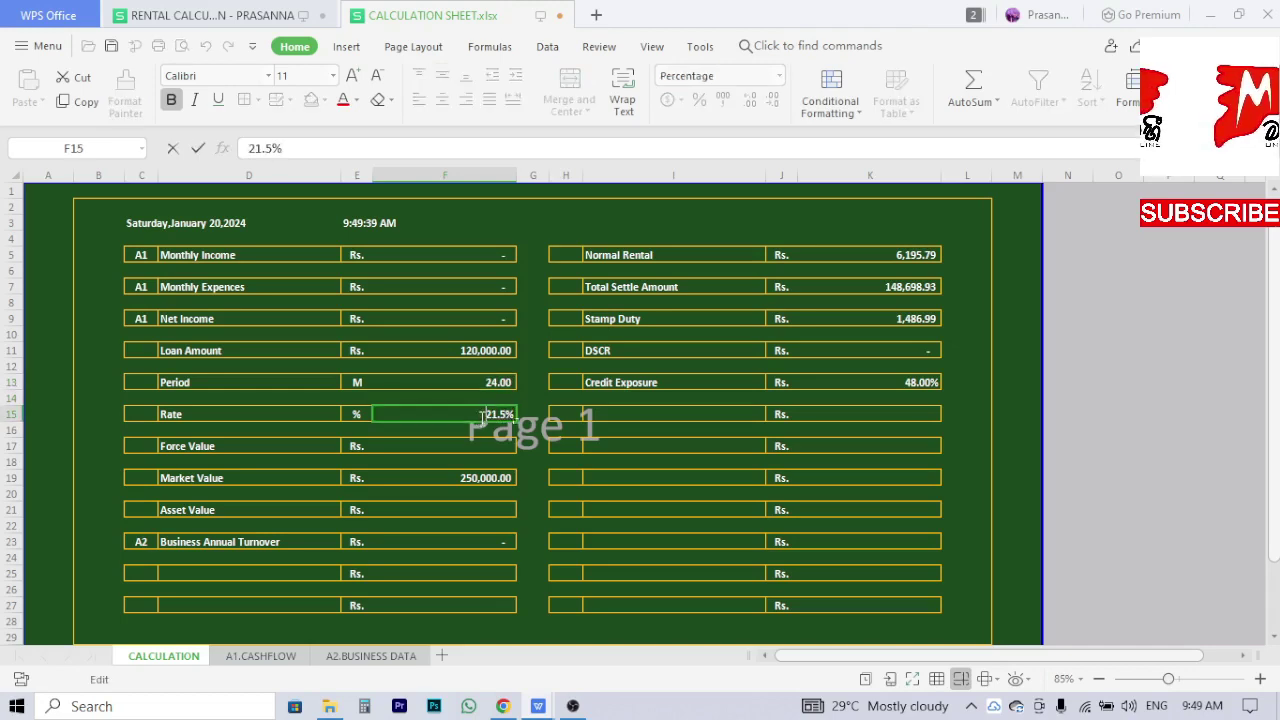
{"action": "key", "text": "Return"}
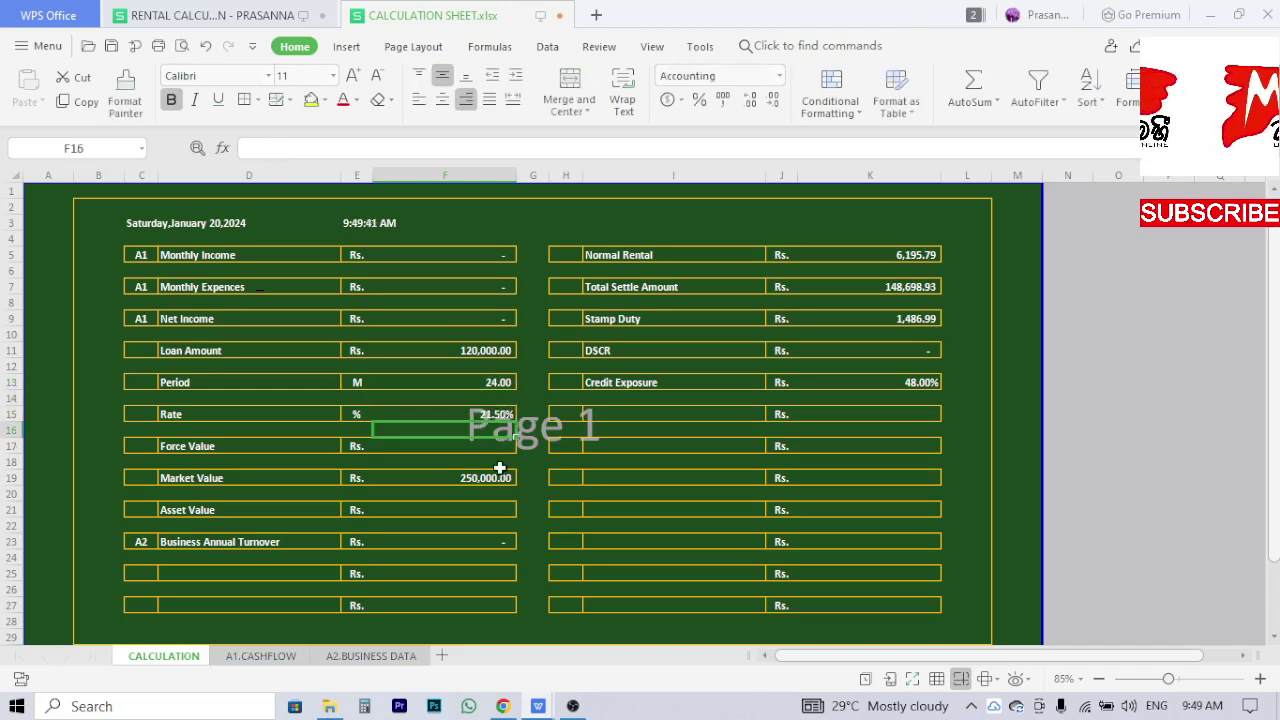
Re-commit F19, F21, F23, F25, F27 and K5 so E3's time refreshes to 9:50:03 AM
{"action": "key", "text": "Down"}
{"action": "key", "text": "Down"}
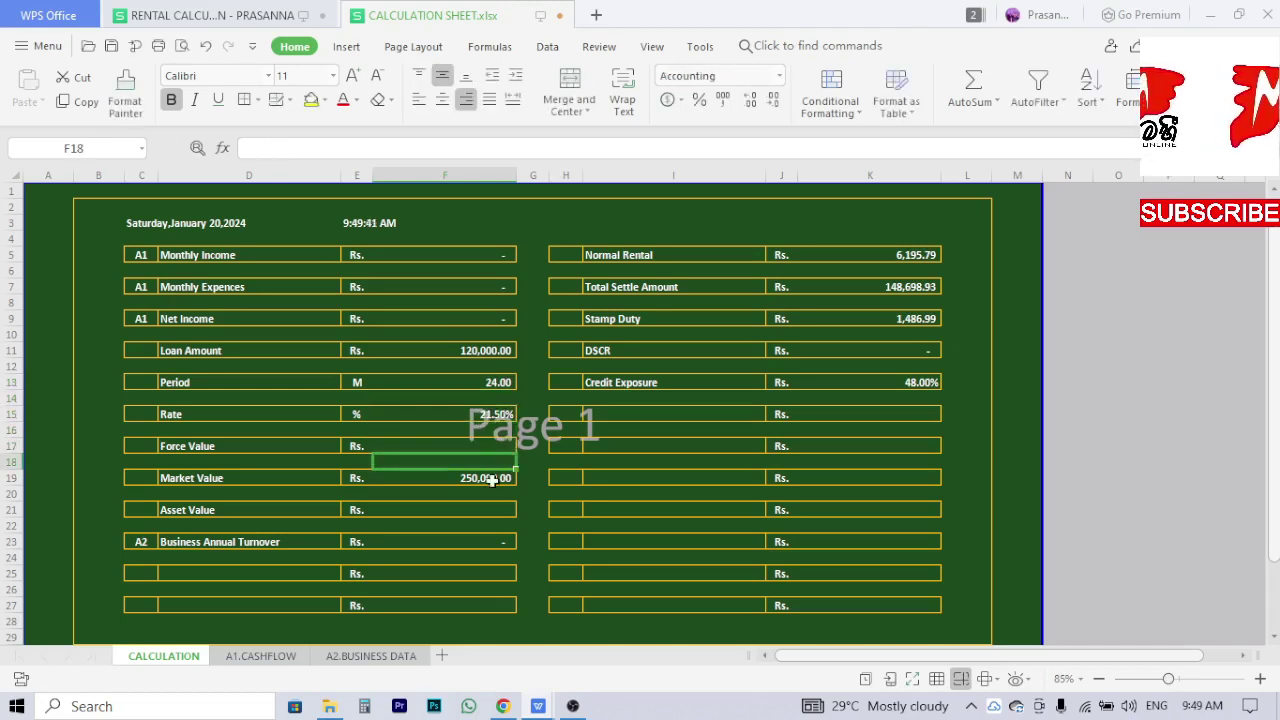
{"action": "double_click", "coordinate": [492, 479]}
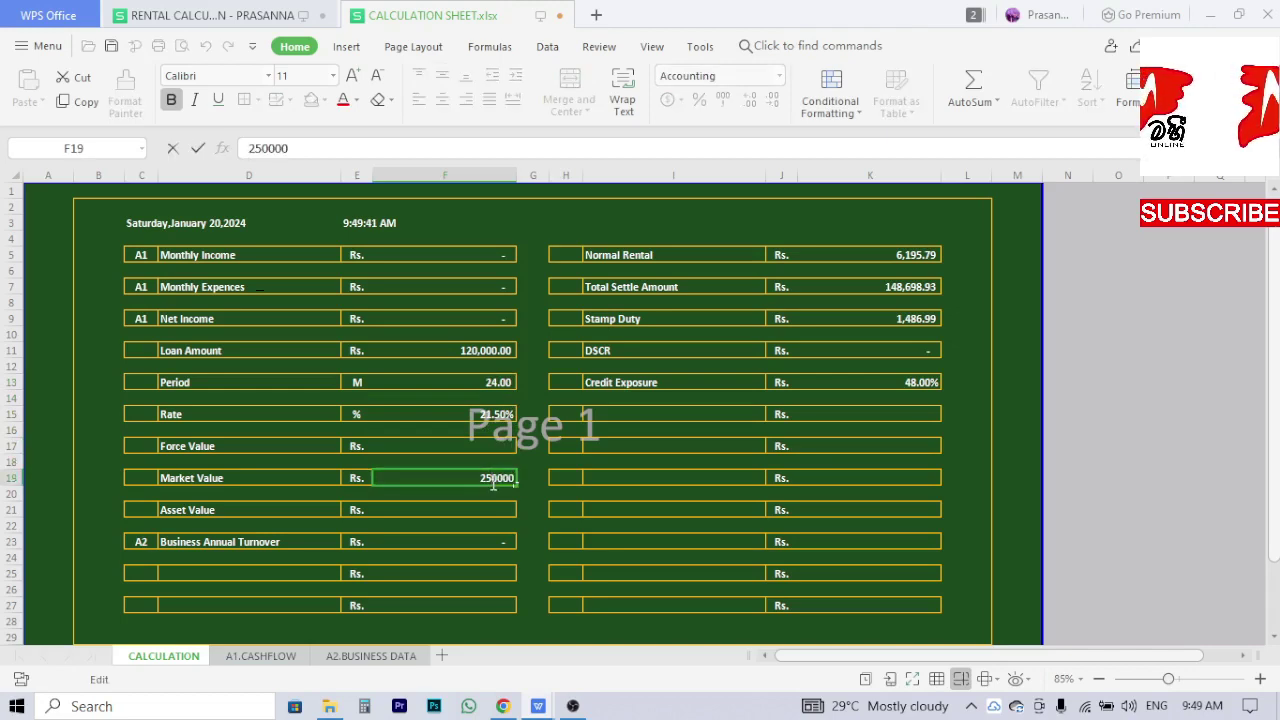
{"action": "key", "text": "Return"}
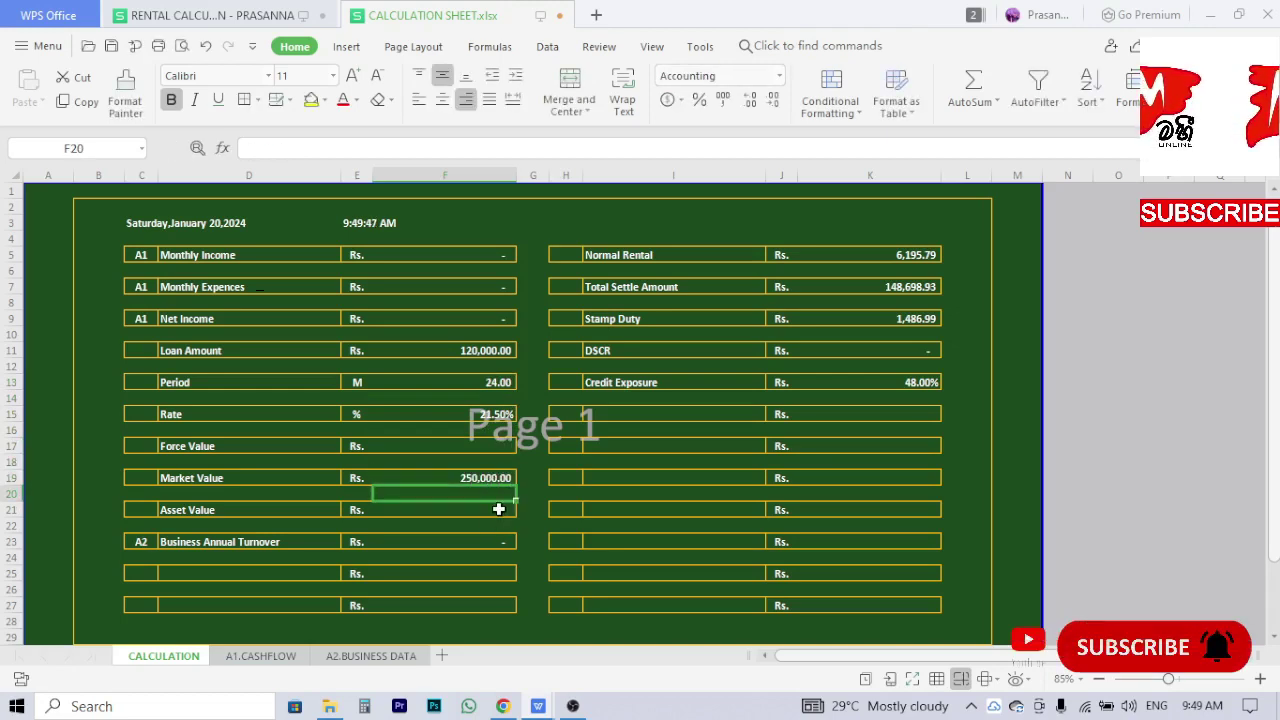
{"action": "double_click", "coordinate": [499, 509]}
{"action": "key", "text": "Return"}
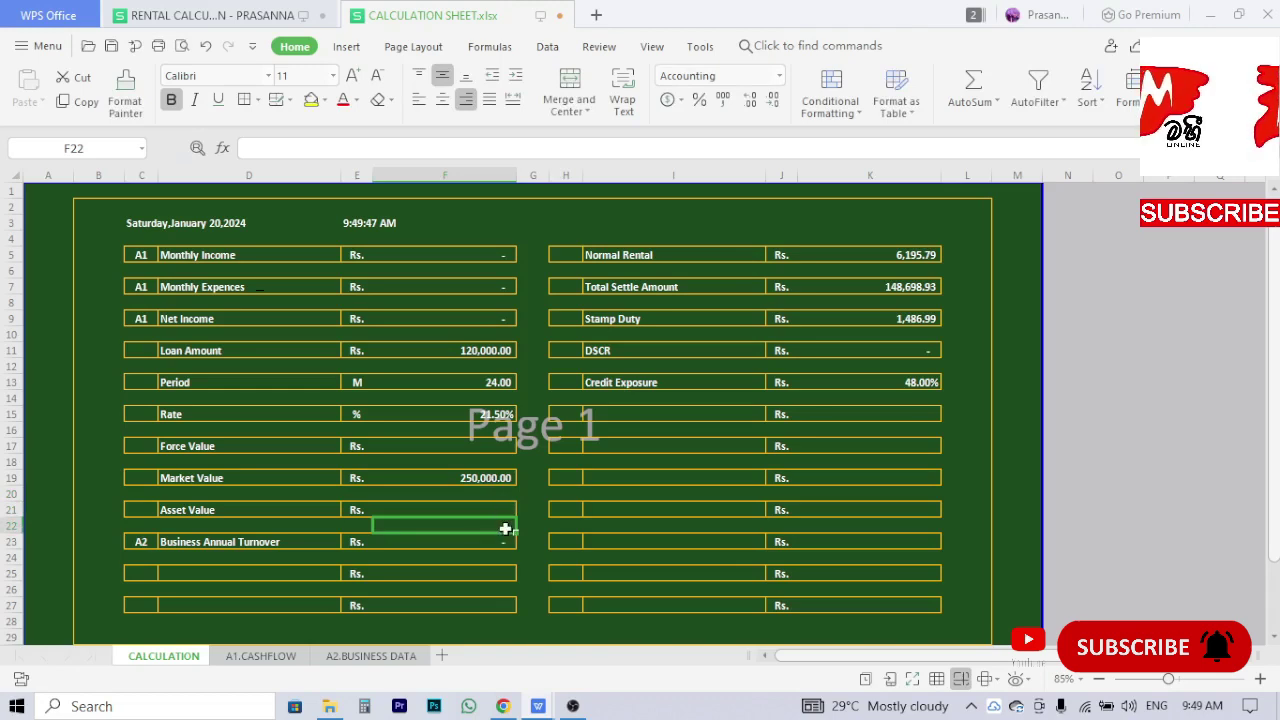
{"action": "left_click", "coordinate": [490, 546]}
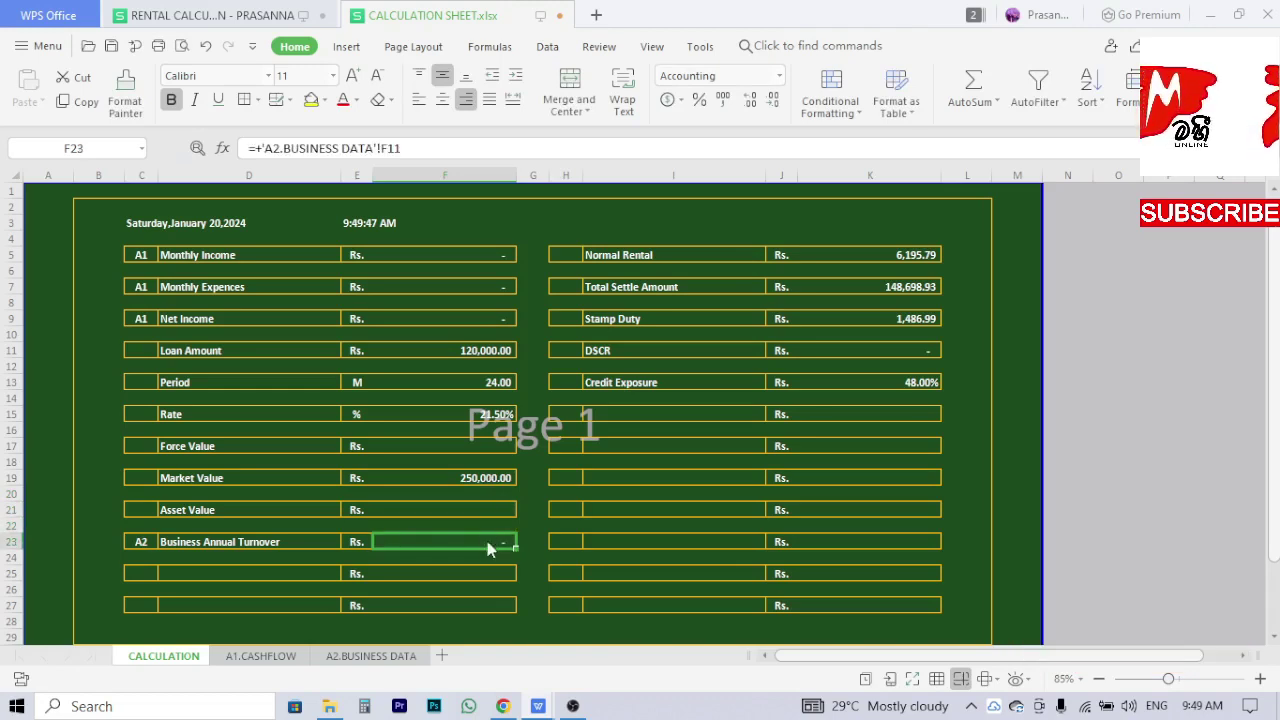
{"action": "double_click", "coordinate": [490, 547]}
{"action": "key", "text": "Return"}
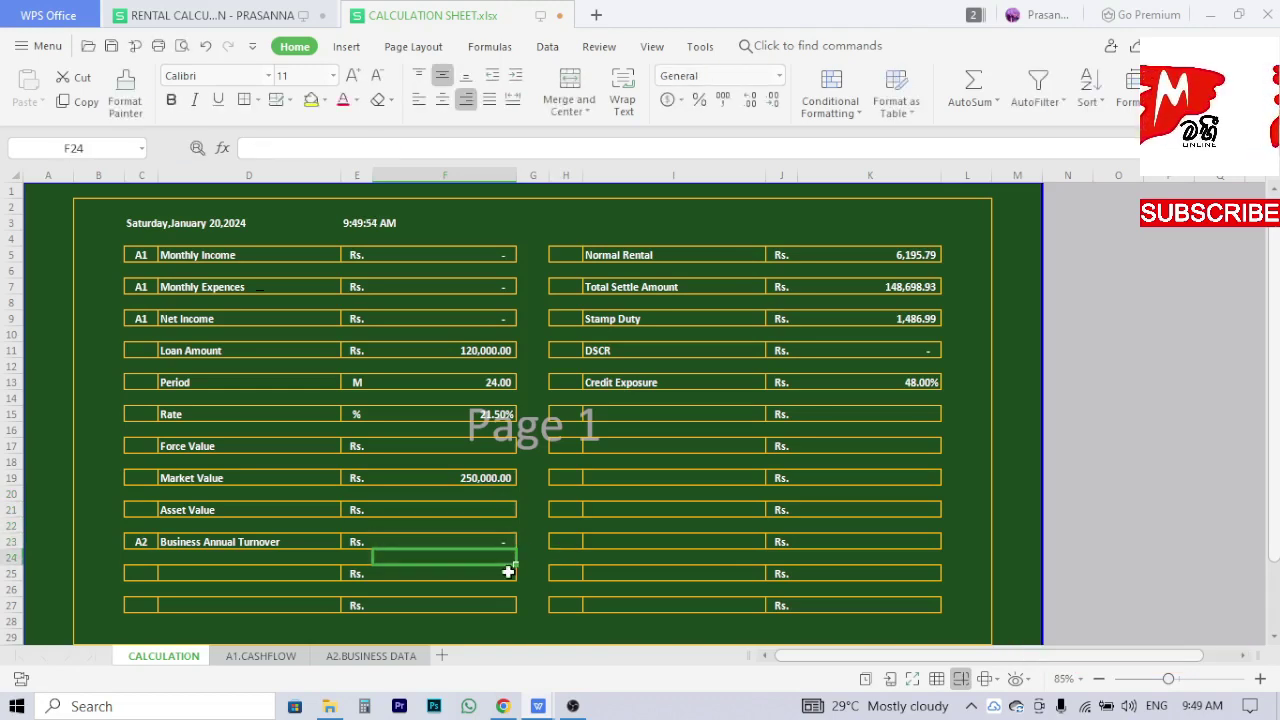
{"action": "double_click", "coordinate": [503, 572]}
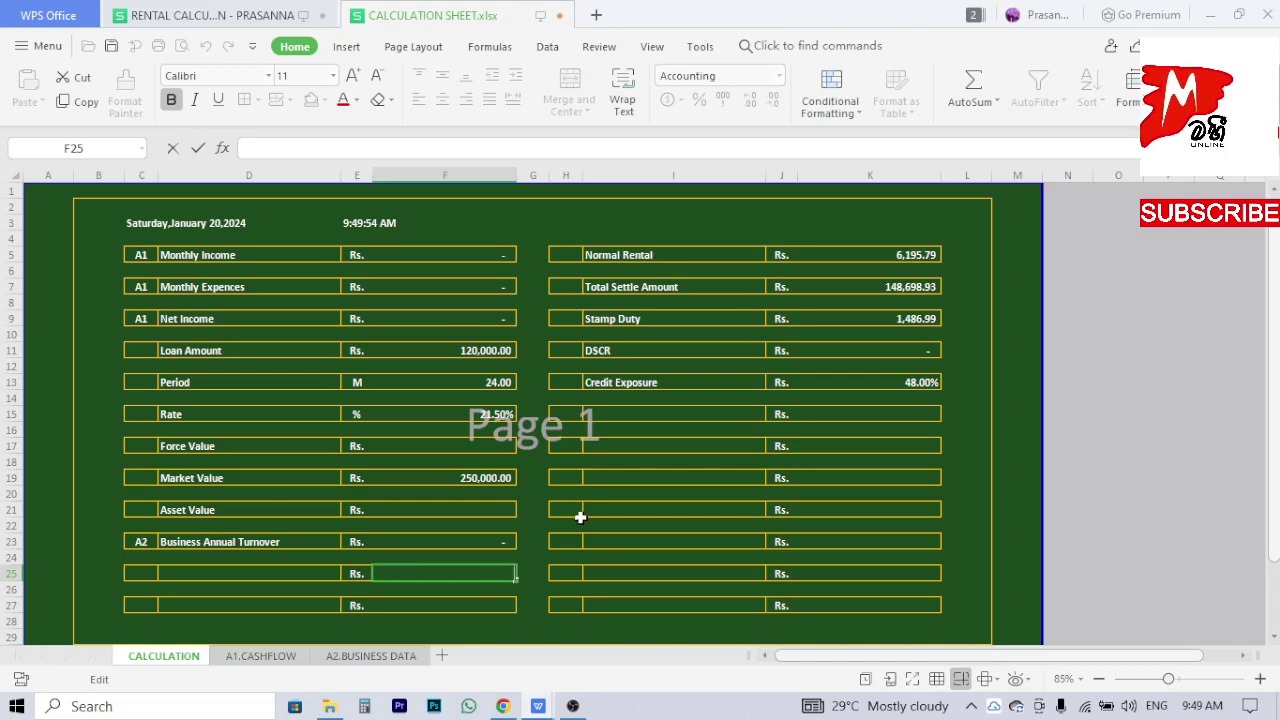
{"action": "key", "text": "Return"}
{"action": "double_click", "coordinate": [497, 605]}
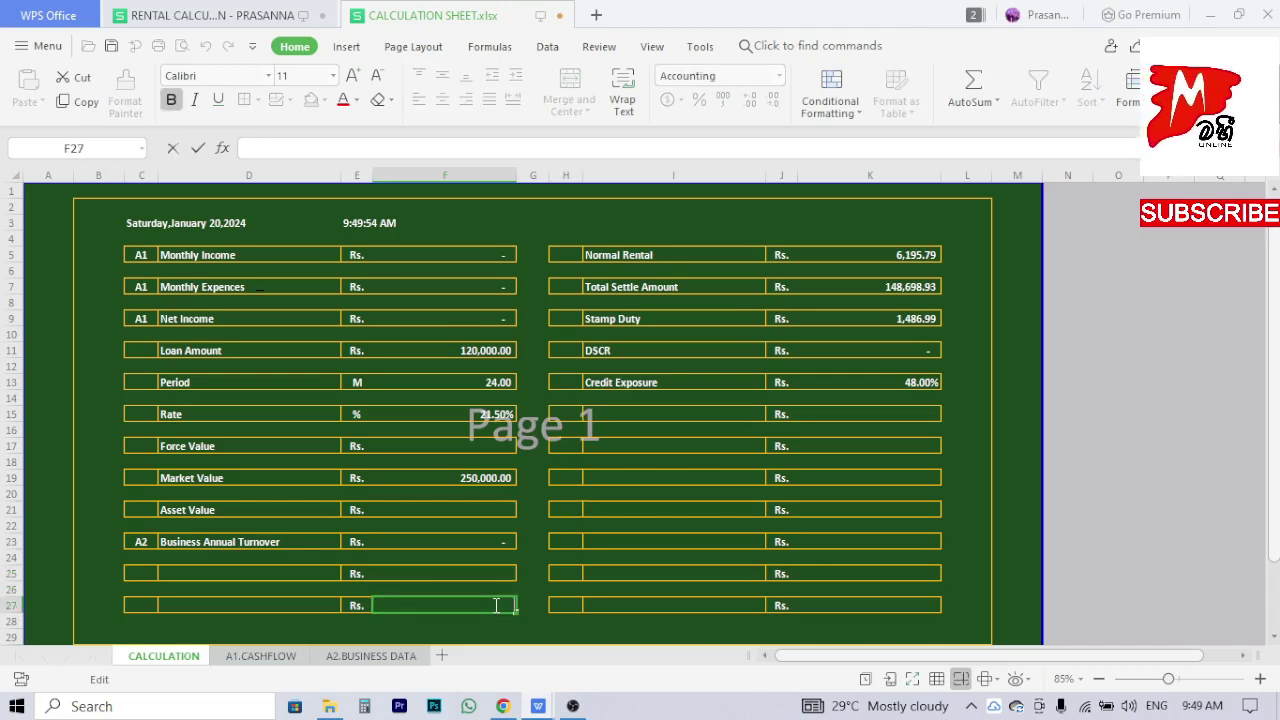
{"action": "key", "text": "Return"}
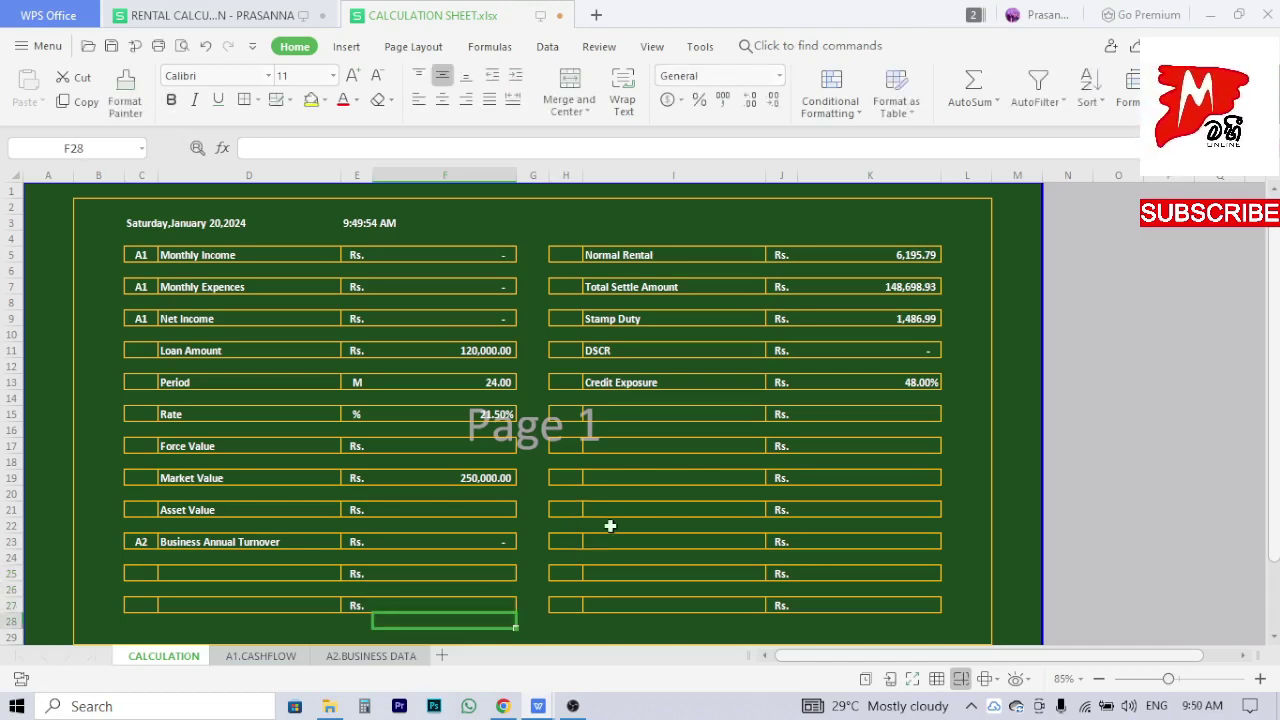
{"action": "double_click", "coordinate": [908, 255]}
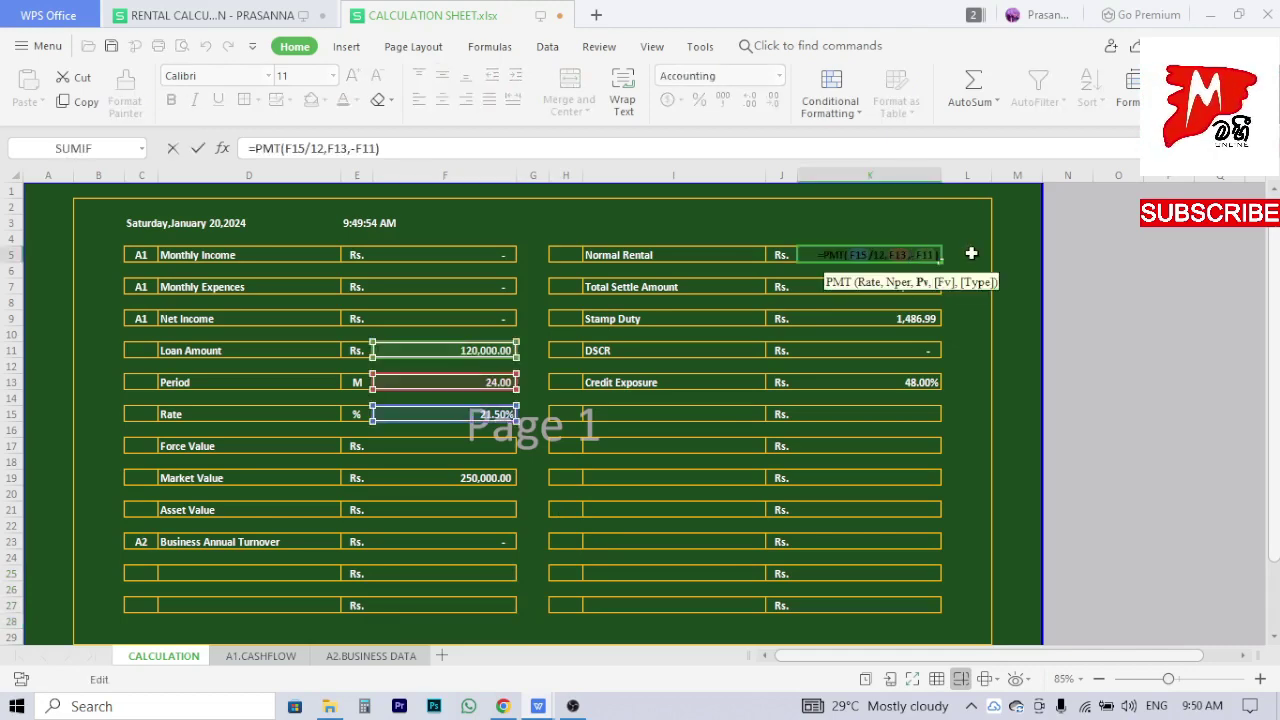
{"action": "key", "text": "Return"}
{"action": "left_click", "coordinate": [1015, 353]}
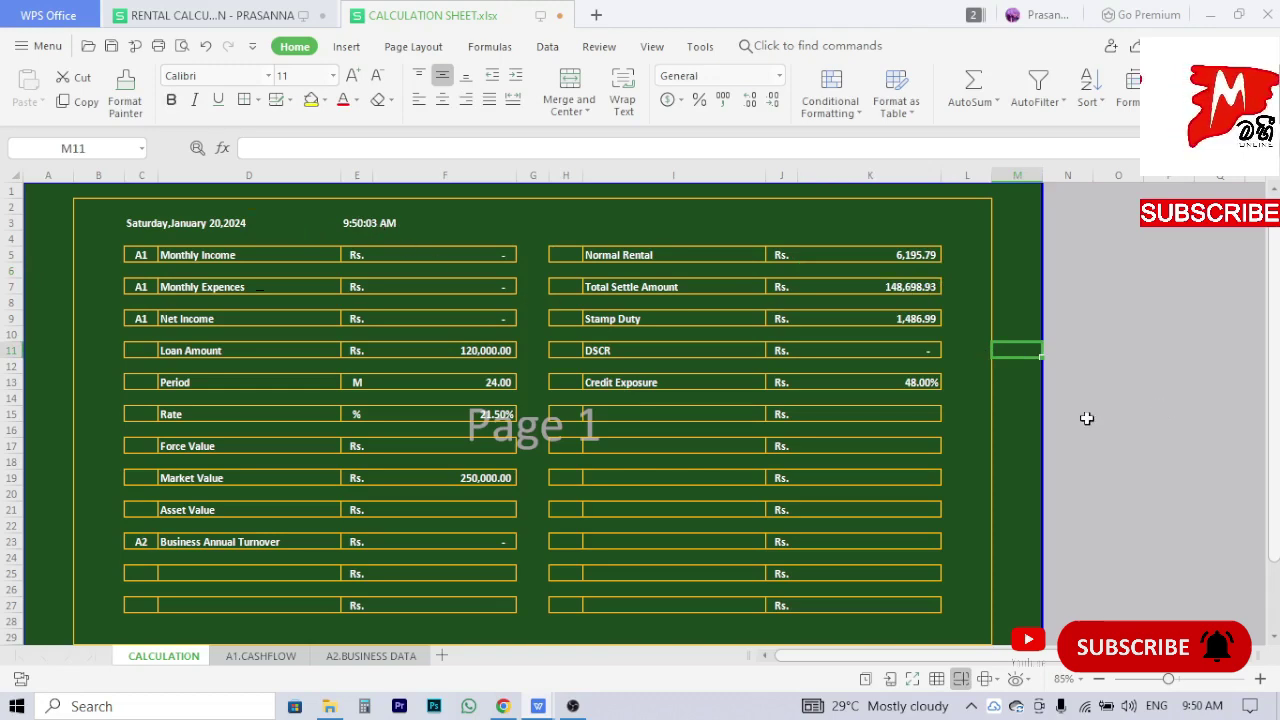
{"action": "scroll", "coordinate": [873, 437], "scroll_direction": "down", "scroll_amount": 1}
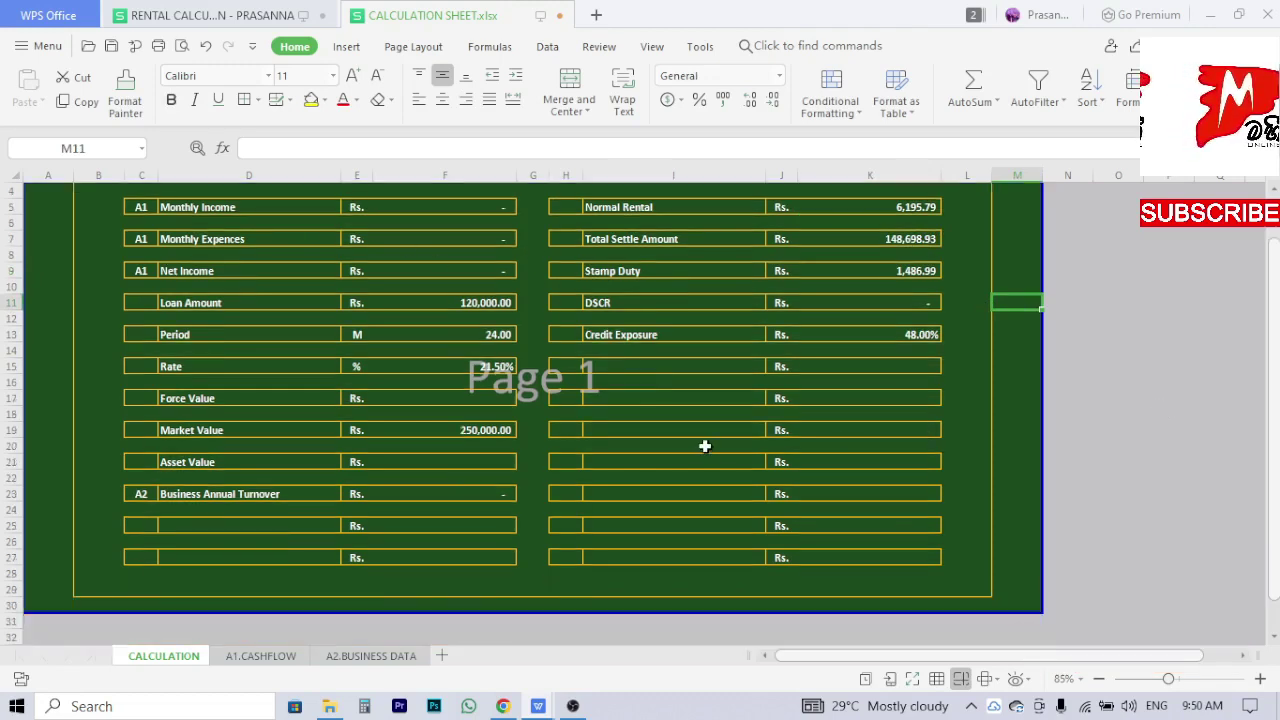
{"action": "scroll", "coordinate": [705, 446], "scroll_direction": "up", "scroll_amount": 1}
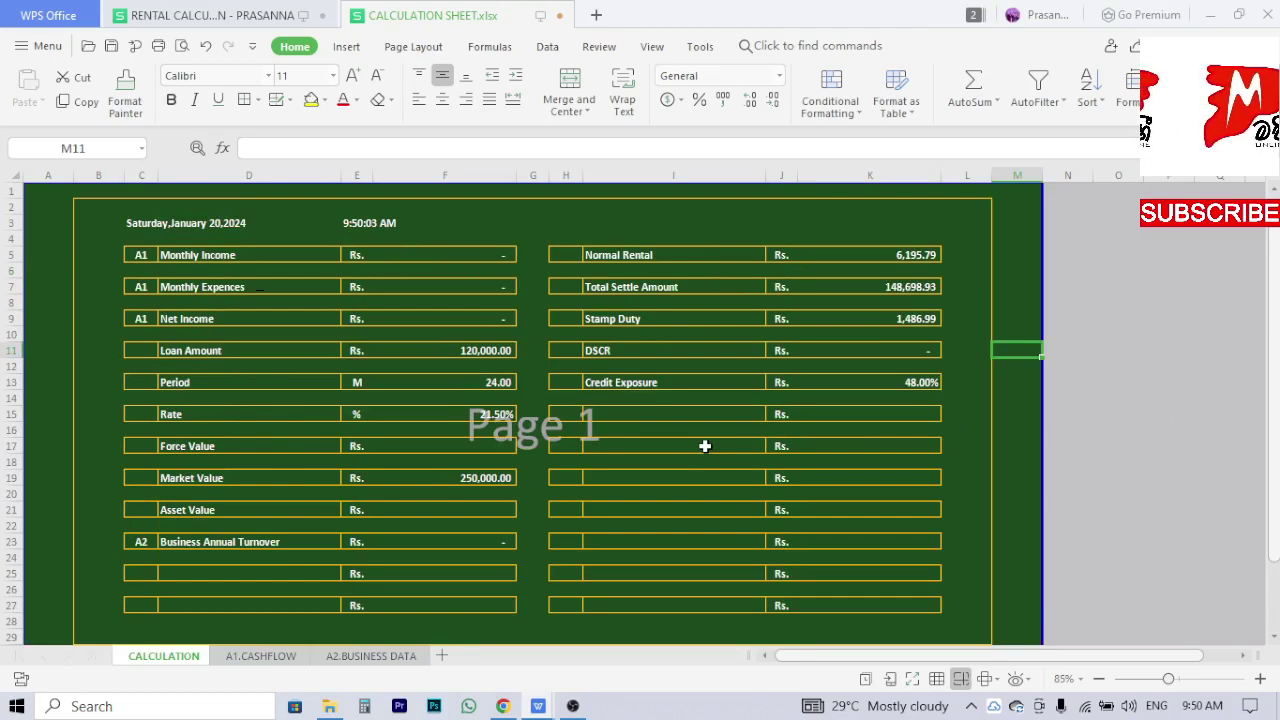